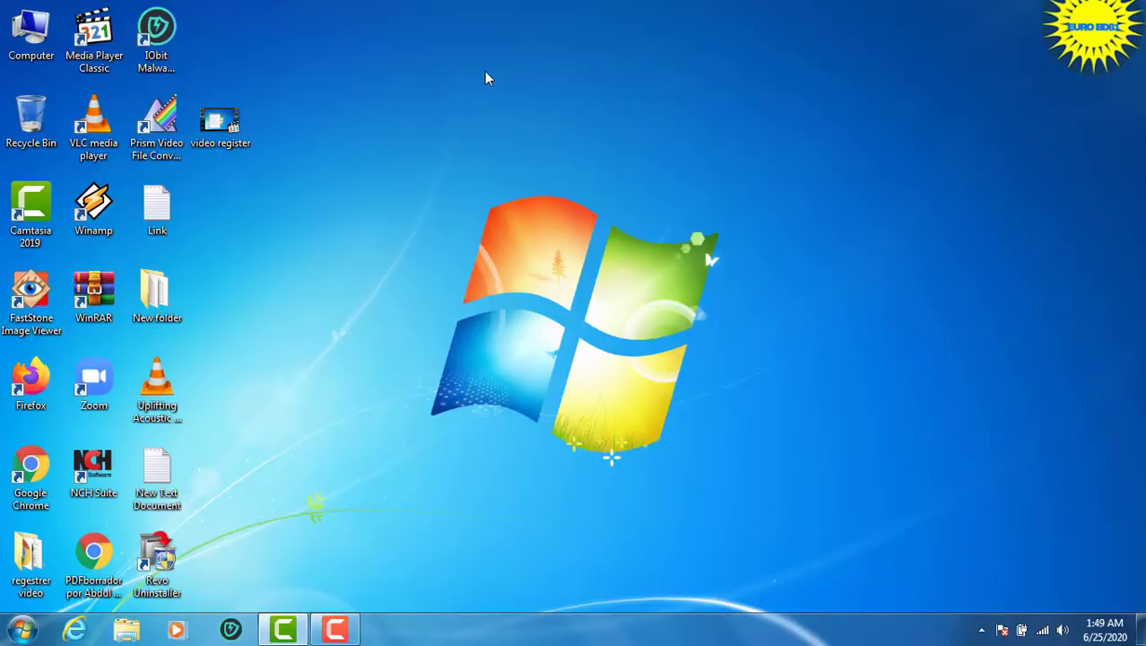
Refresh the desktop three times, then open and close the Start menu.
{"action": "right_click", "coordinate": [437, 242]}
{"action": "left_click", "coordinate": [498, 291]}
{"action": "right_click", "coordinate": [556, 145]}
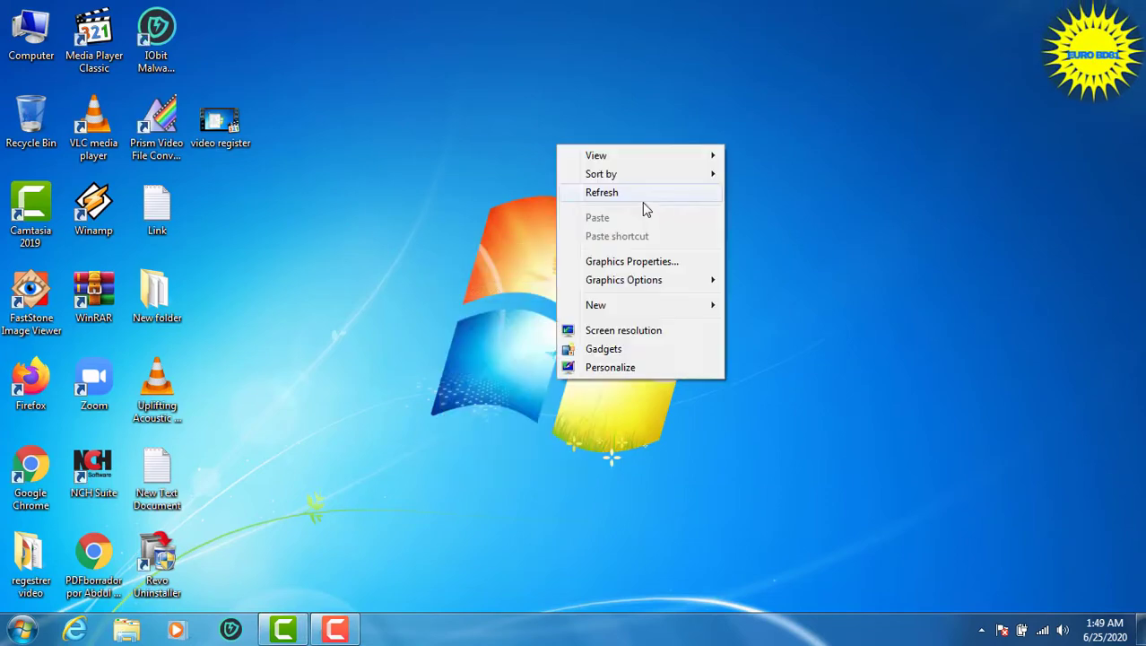
{"action": "left_click", "coordinate": [635, 193]}
{"action": "right_click", "coordinate": [426, 57]}
{"action": "left_click", "coordinate": [483, 108]}
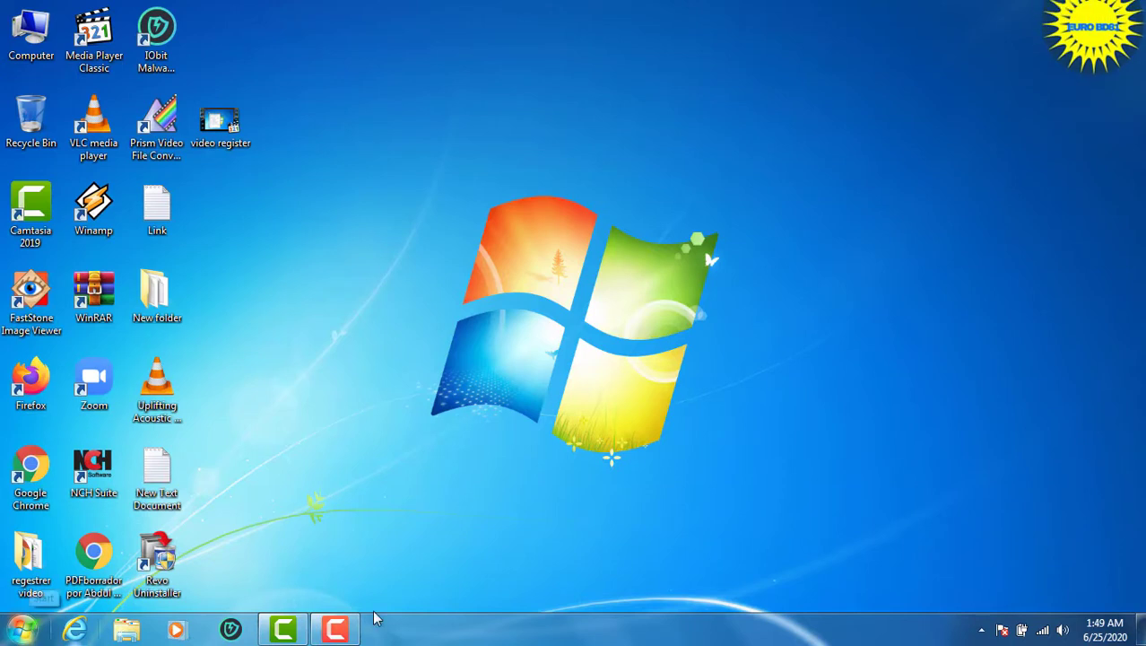
{"action": "left_click", "coordinate": [25, 634]}
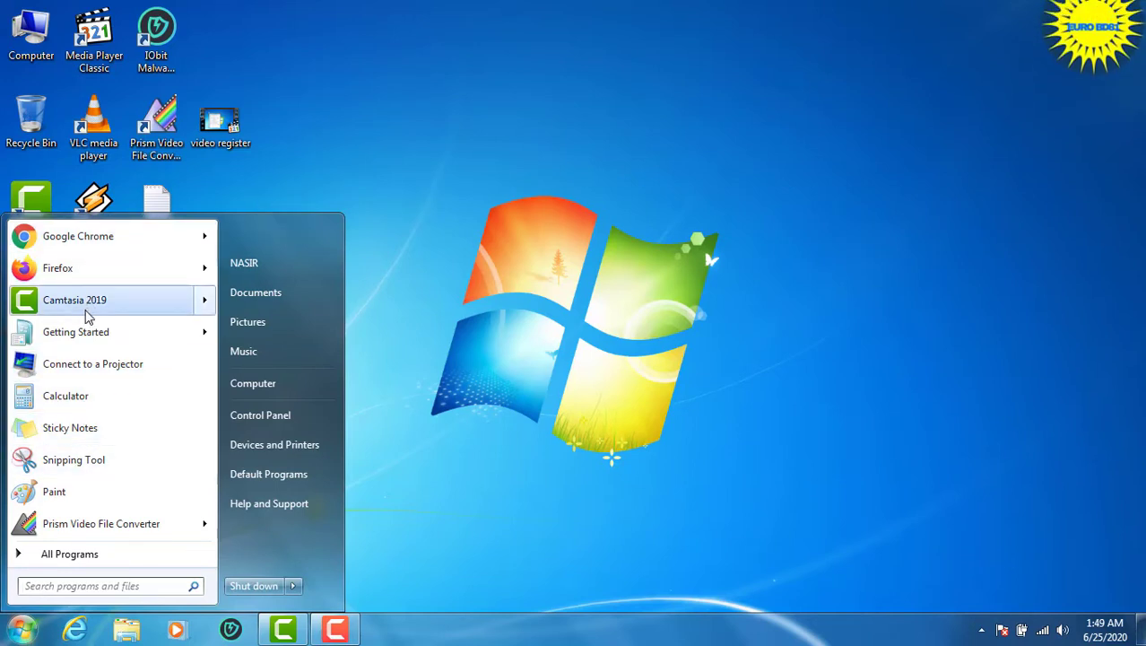
{"action": "mouse_move", "coordinate": [90, 314]}
{"action": "left_click", "coordinate": [680, 252]}
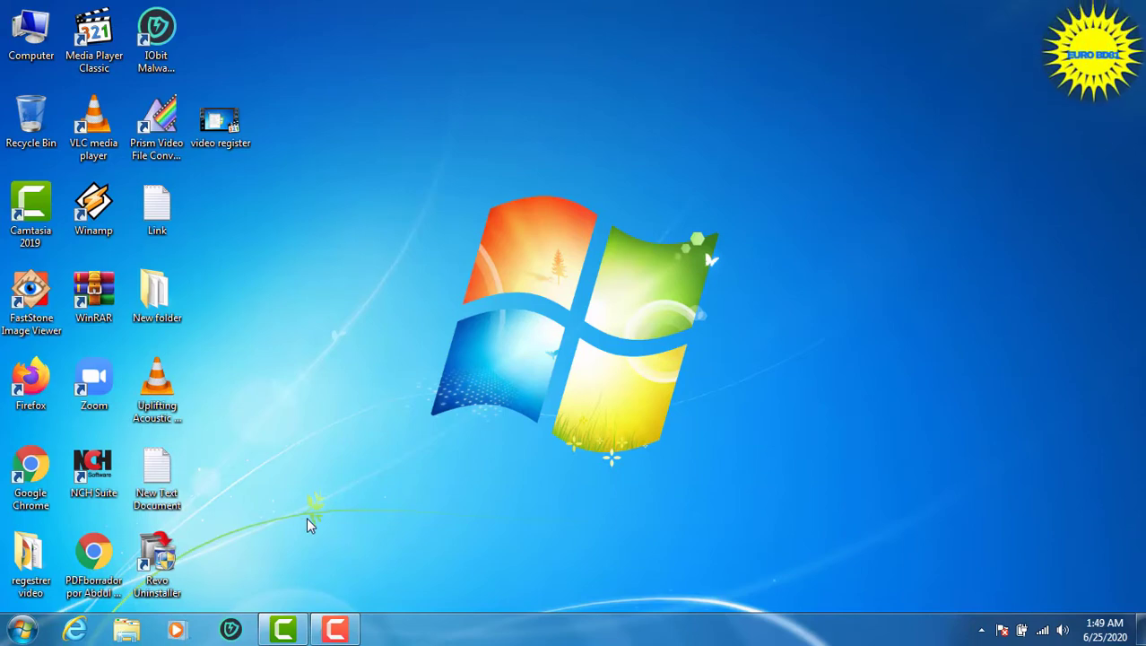
Run 'recent' from the Run history, delete the Link shortcut, and close the emptied folder.
{"action": "key", "text": "super+r"}
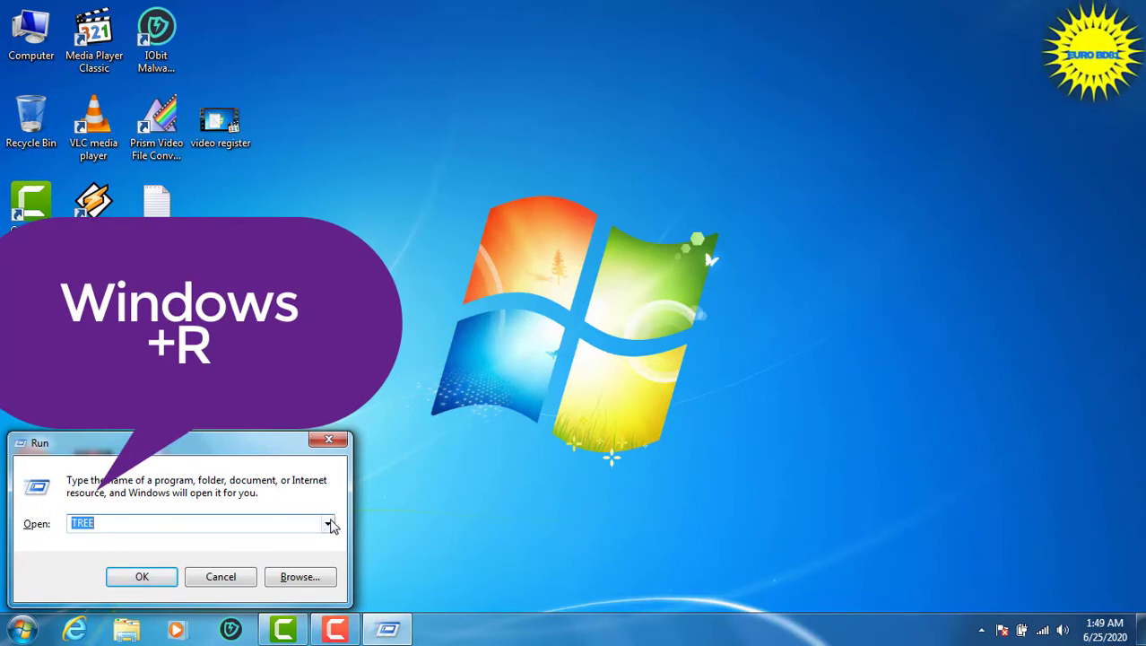
{"action": "left_click", "coordinate": [328, 525]}
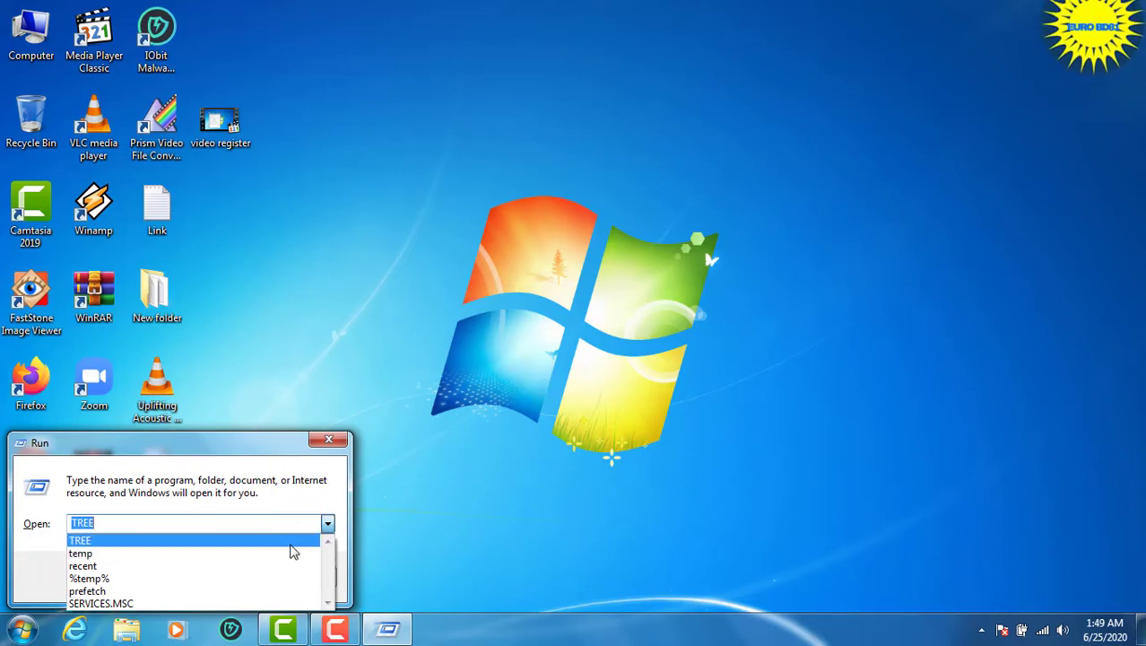
{"action": "left_click", "coordinate": [206, 566]}
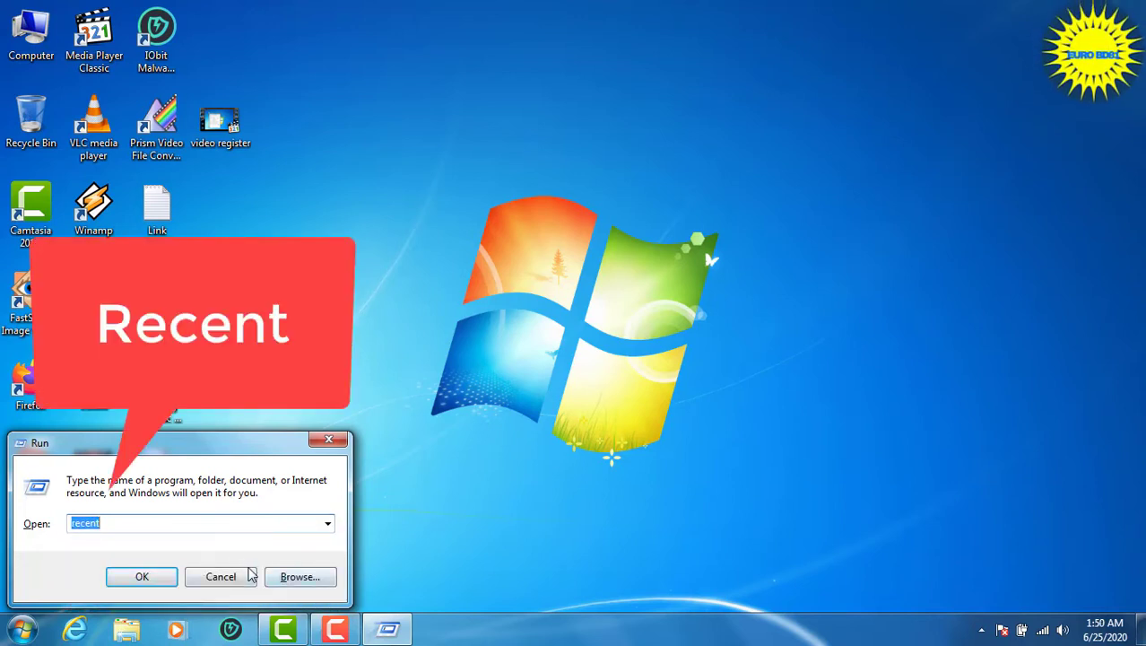
{"action": "left_click", "coordinate": [142, 577]}
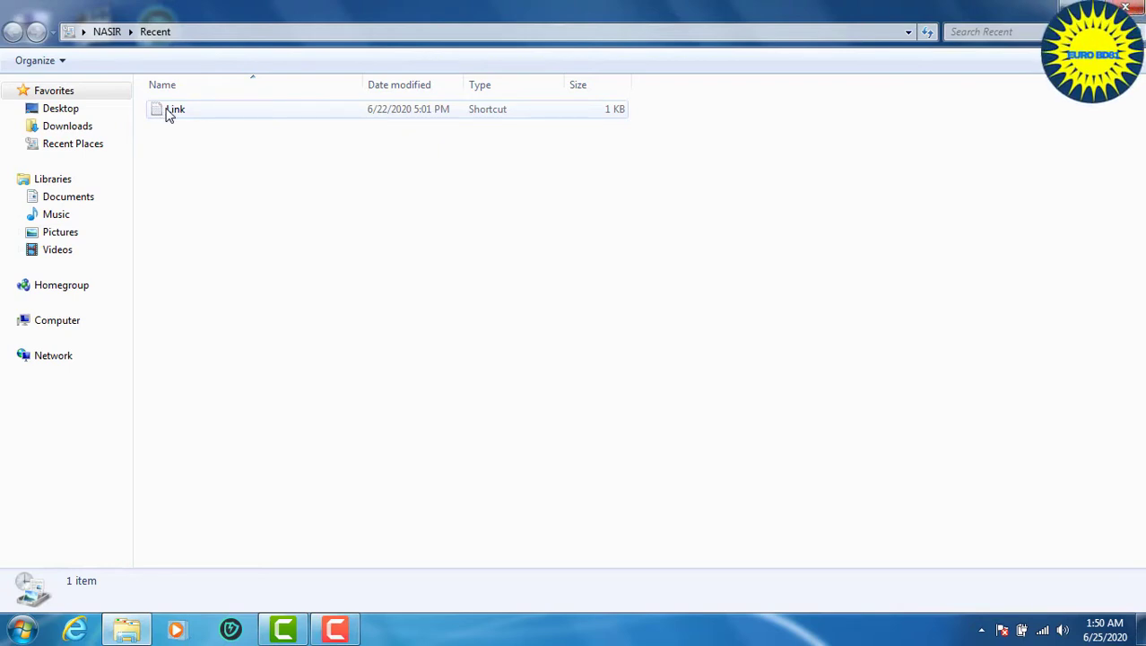
{"action": "left_click", "coordinate": [258, 113]}
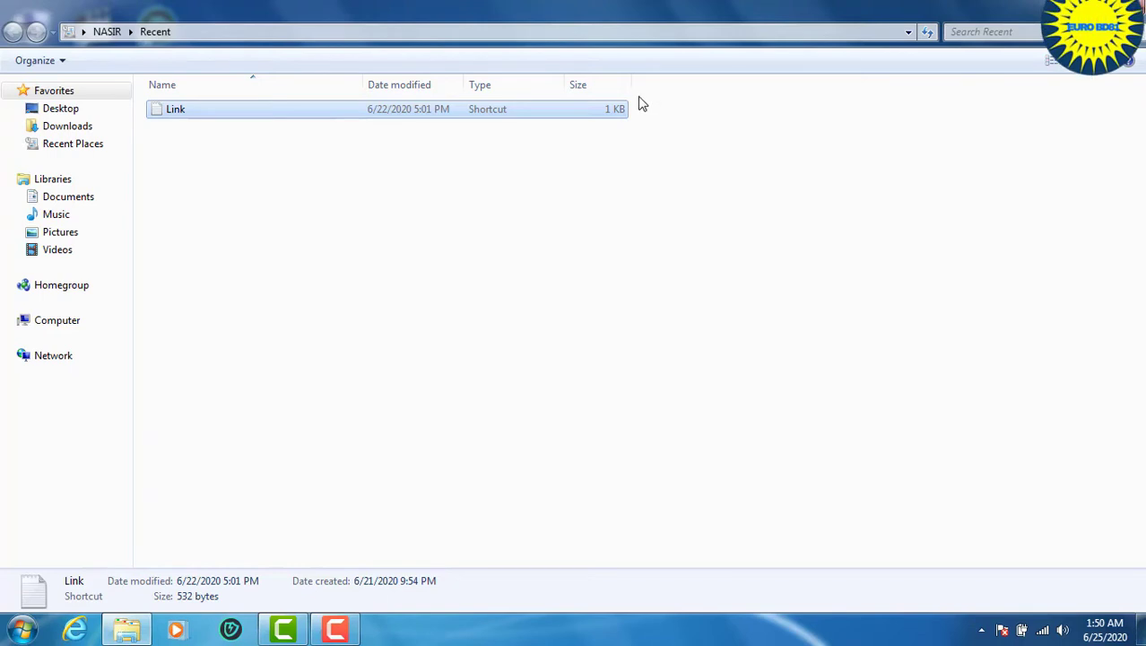
{"action": "right_click", "coordinate": [296, 111]}
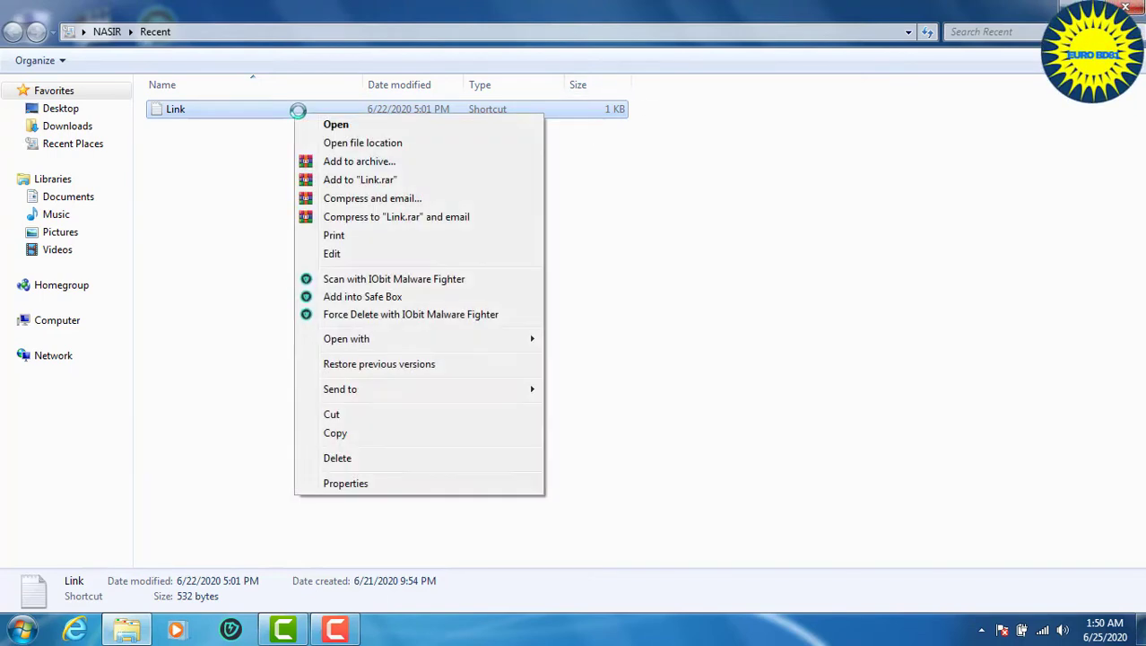
{"action": "left_click", "coordinate": [377, 455]}
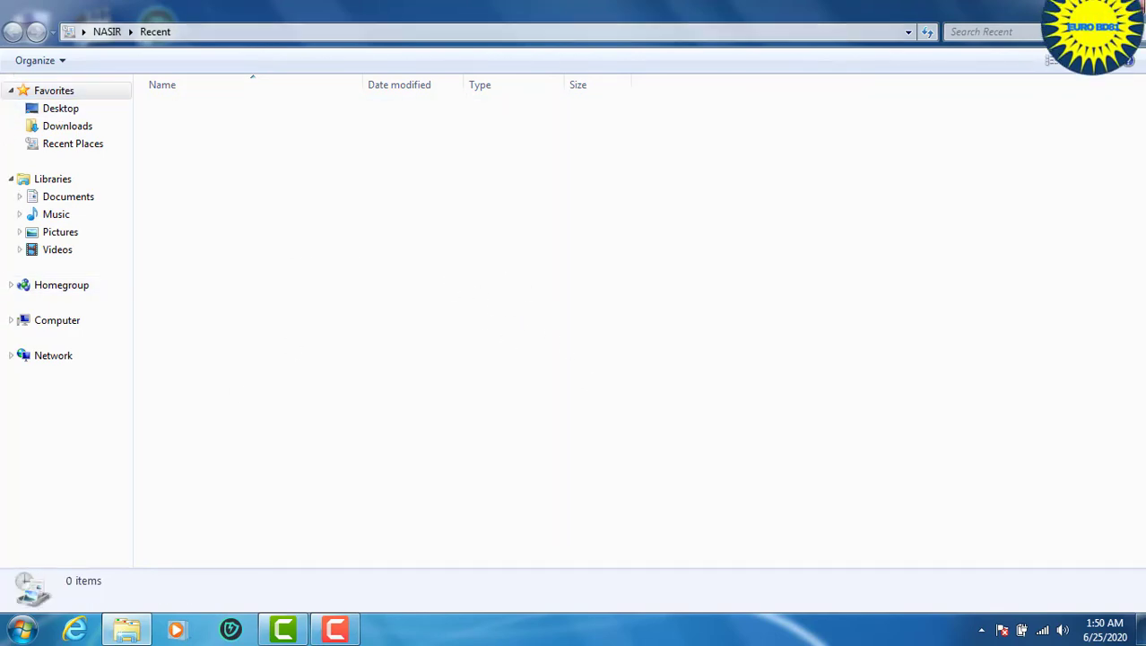
{"action": "key", "text": "alt+F4"}
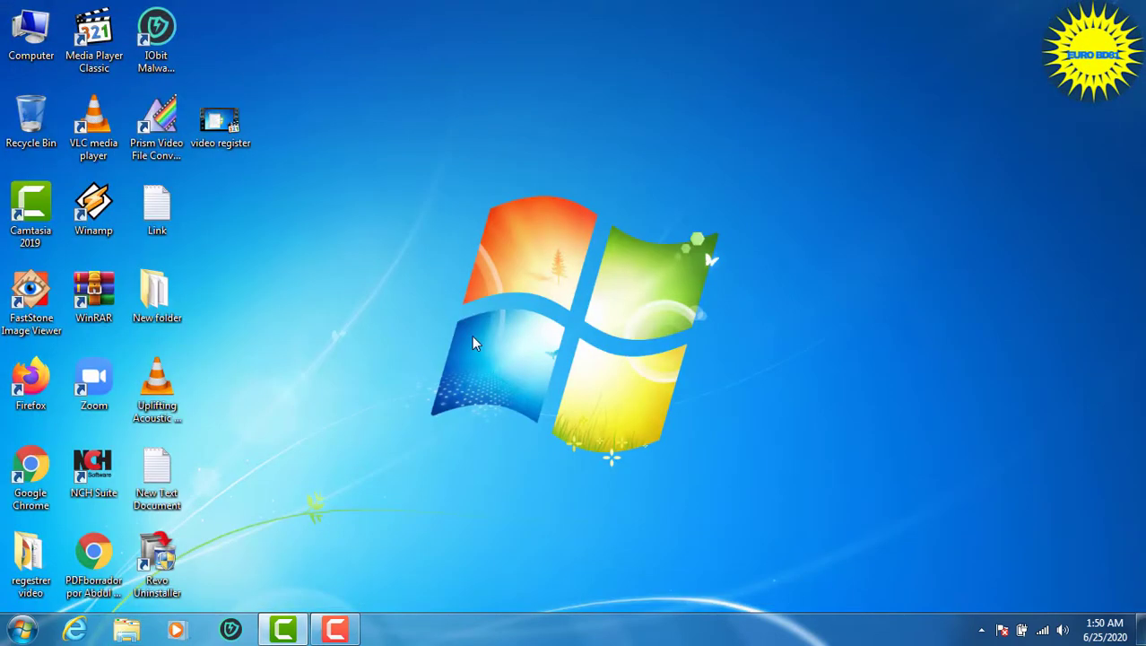
Open the C:\Windows\Prefetch folder by running 'prefetch' from the Run history.
{"action": "key", "text": "super+r"}
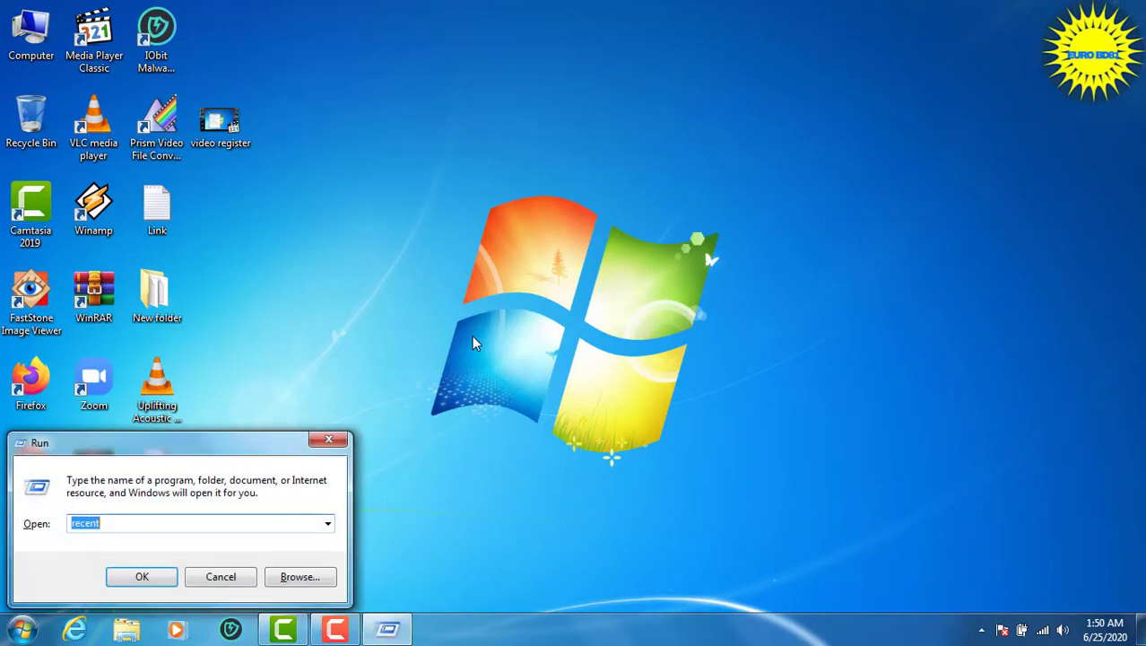
{"action": "left_click", "coordinate": [327, 523]}
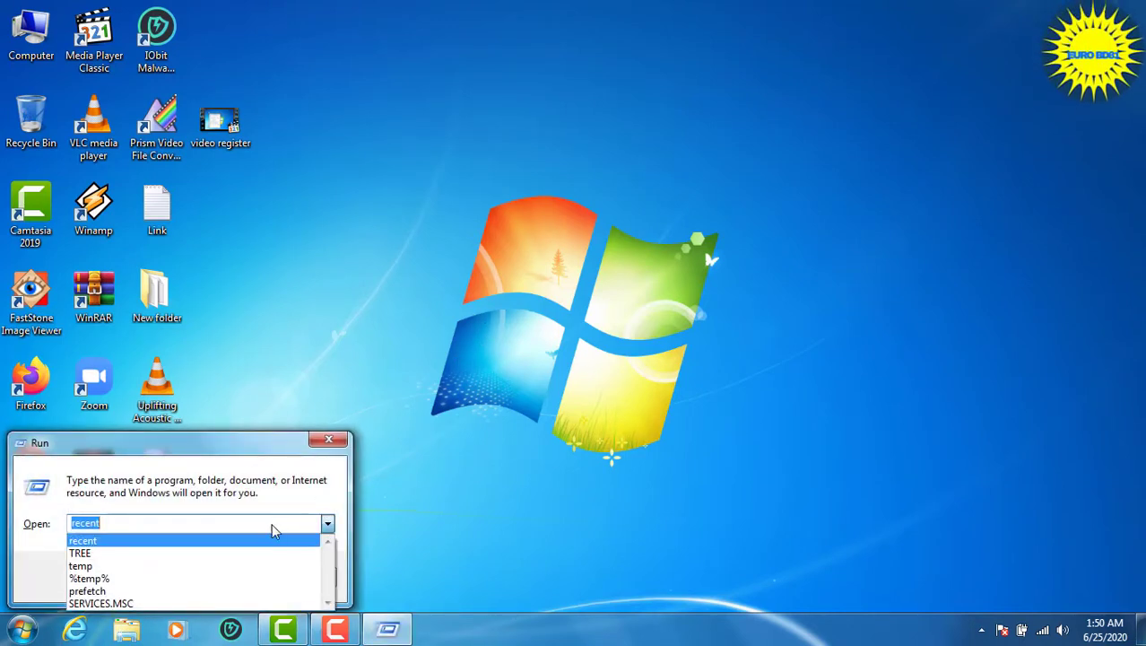
{"action": "left_click", "coordinate": [248, 591]}
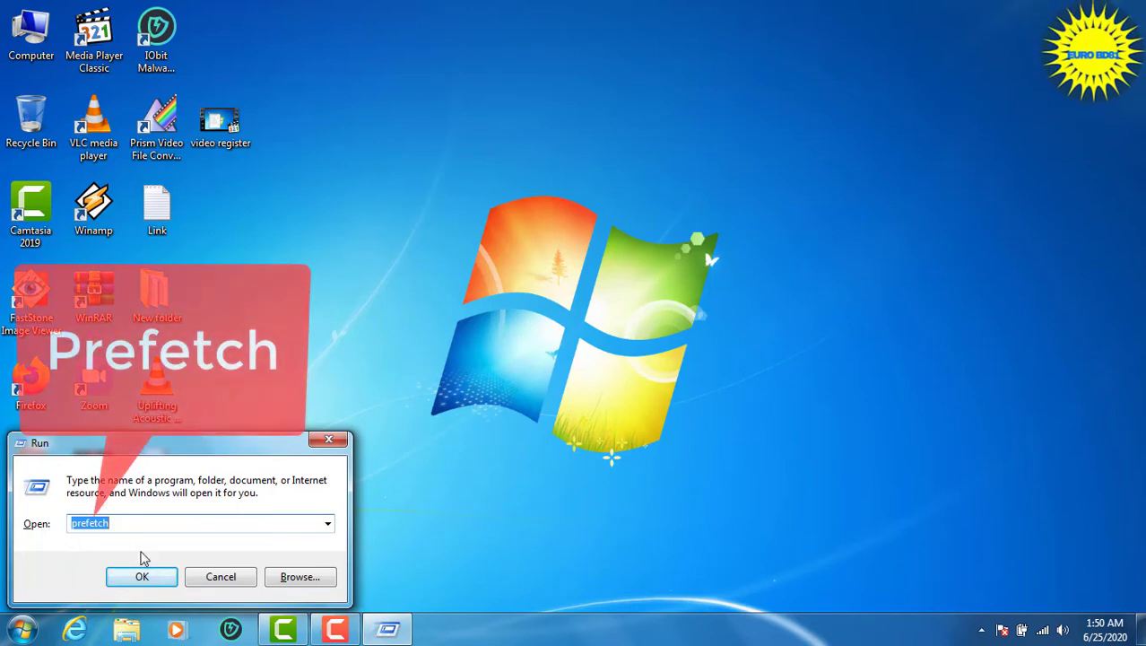
{"action": "left_click", "coordinate": [134, 578]}
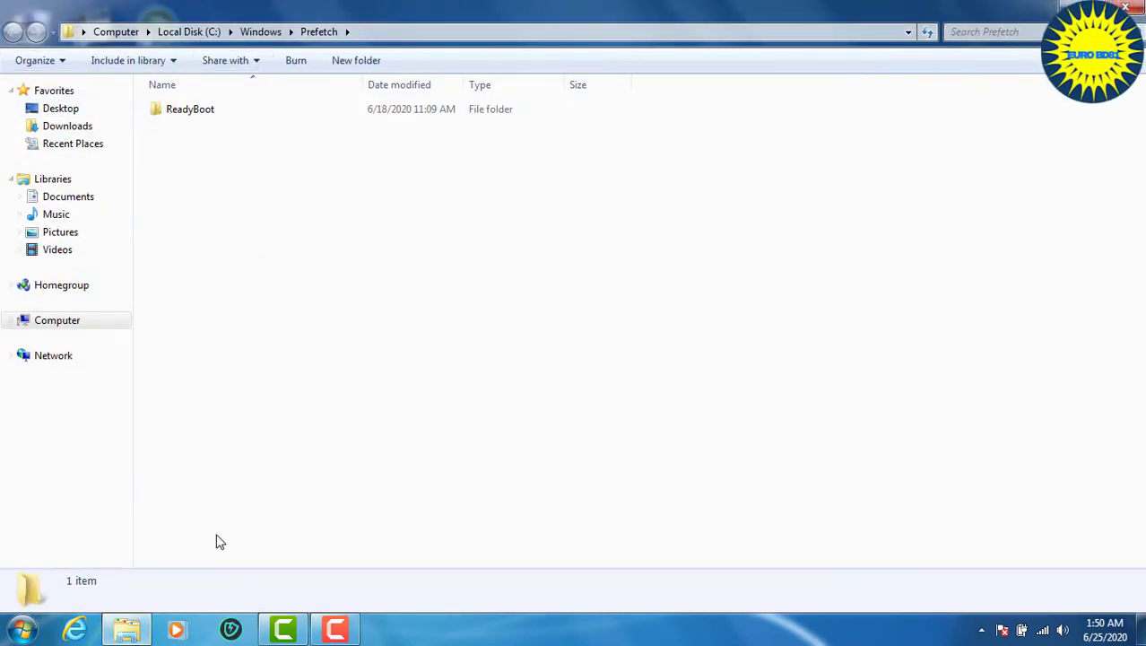
Delete the ReadyBoot folder, confirm with Yes, and close the empty Prefetch window.
{"action": "left_click", "coordinate": [214, 112]}
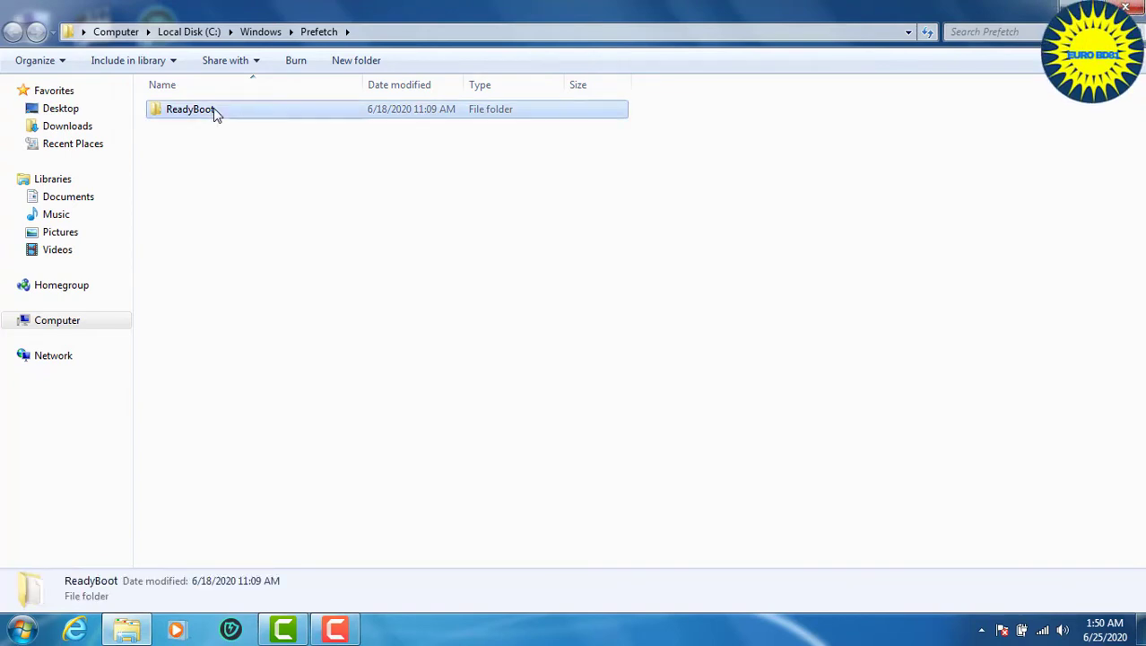
{"action": "right_click", "coordinate": [214, 111]}
{"action": "left_click", "coordinate": [258, 521]}
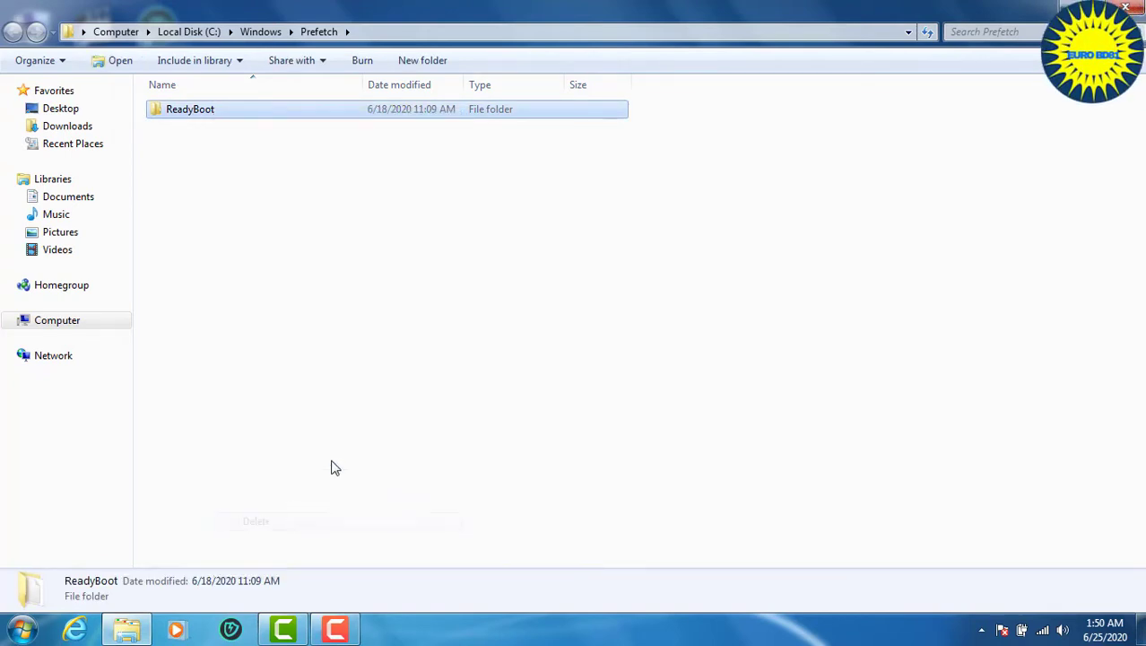
{"action": "left_click", "coordinate": [638, 382]}
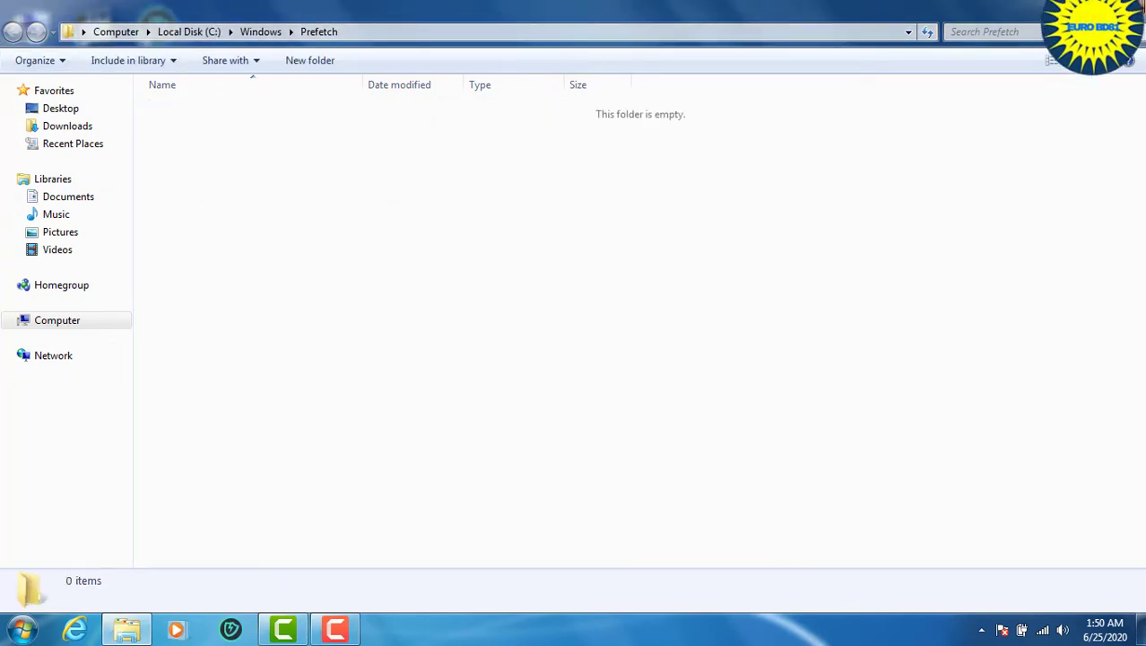
{"action": "left_click", "coordinate": [1126, 7]}
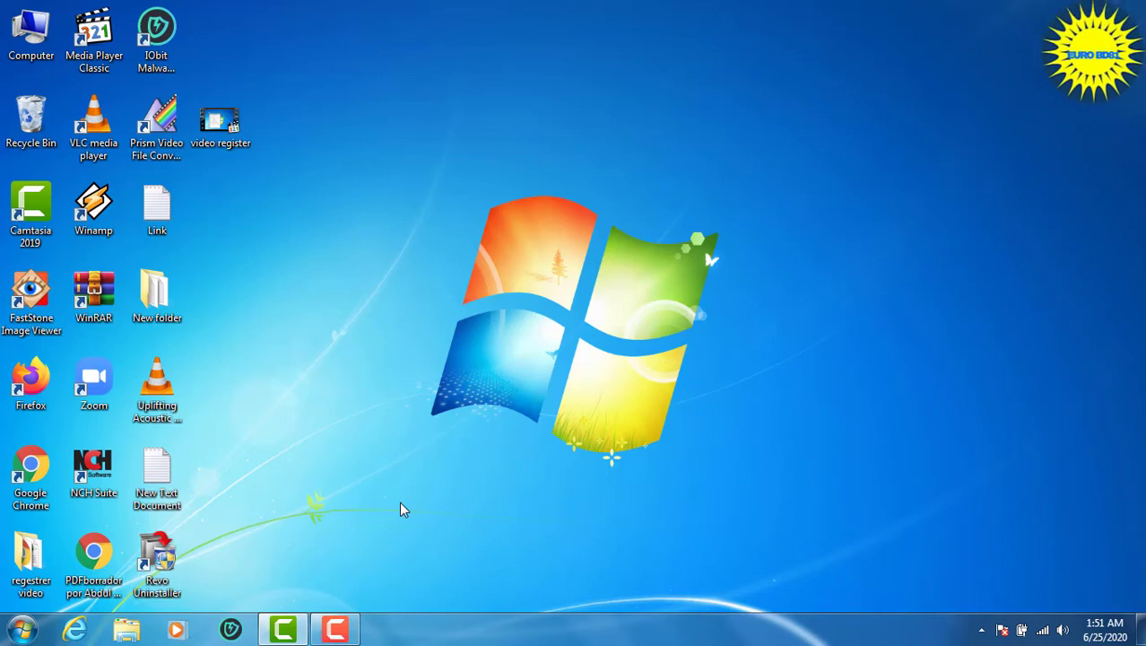
Open the C:\Windows\Temp folder by running 'temp' from the Run history.
{"action": "key", "text": "super+r"}
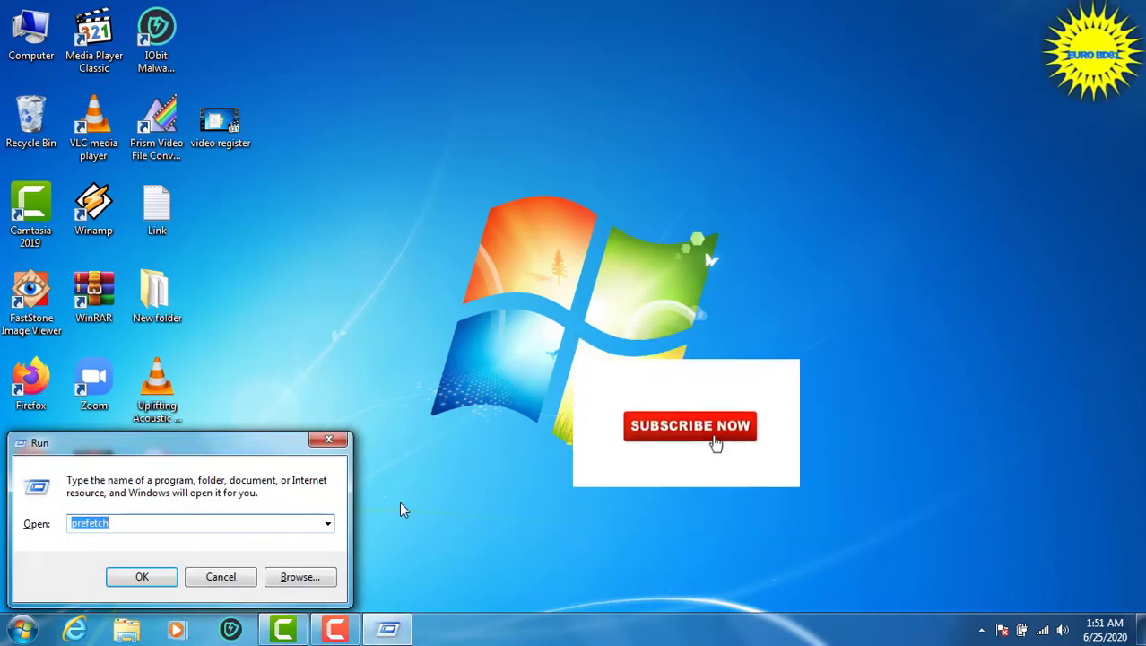
{"action": "left_click", "coordinate": [328, 526]}
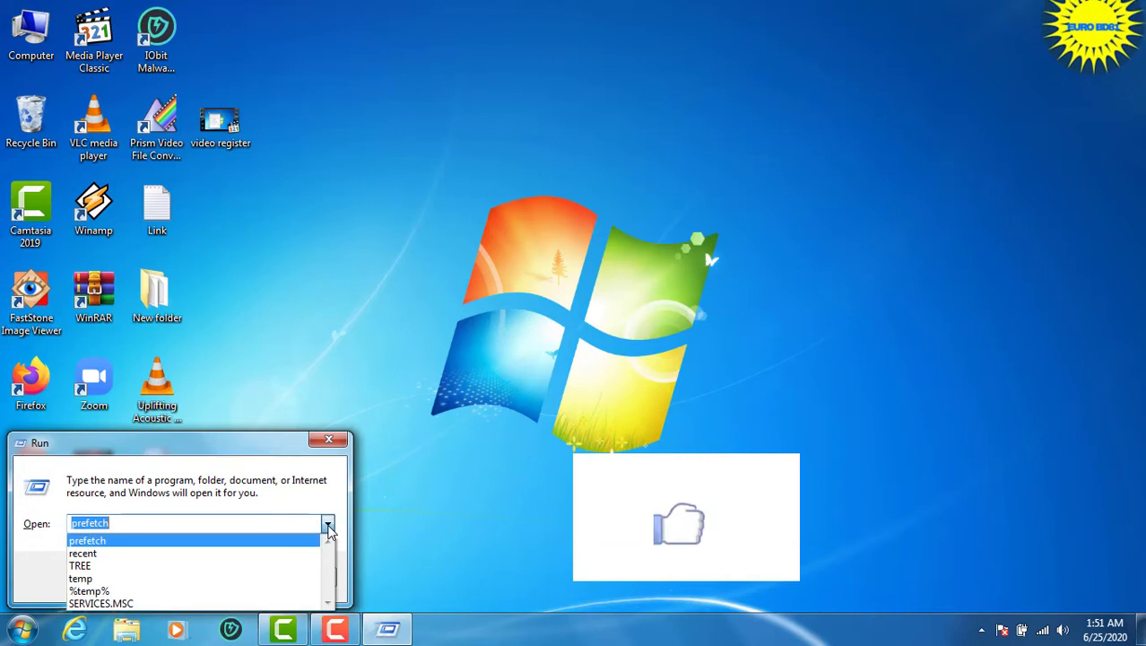
{"action": "left_click", "coordinate": [299, 581]}
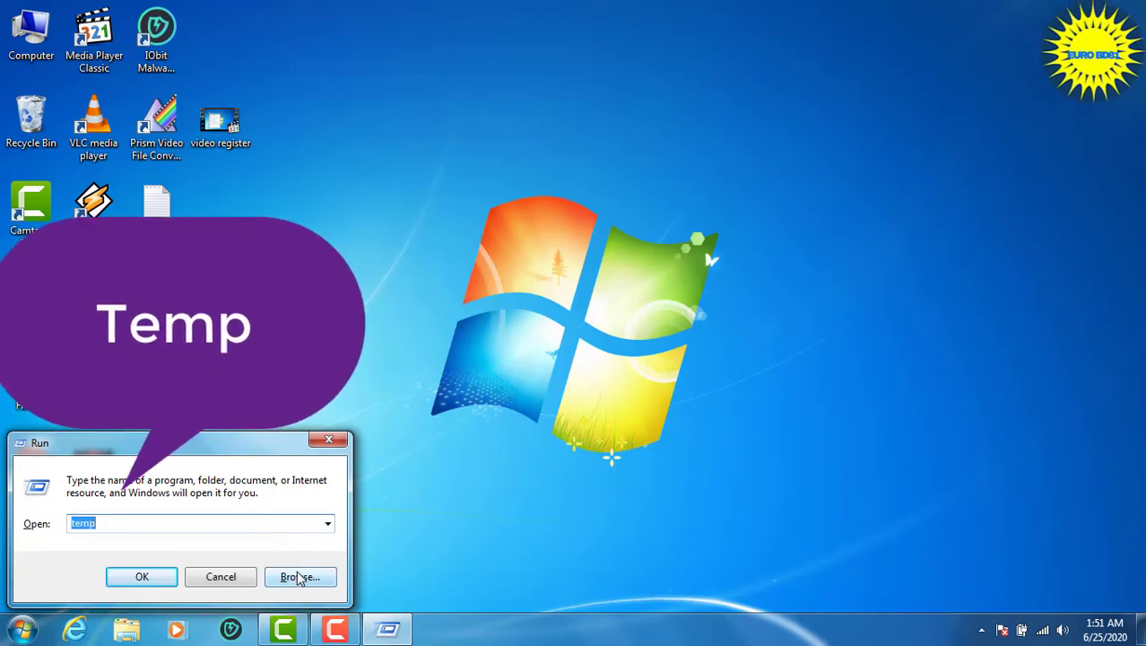
{"action": "left_click", "coordinate": [141, 576]}
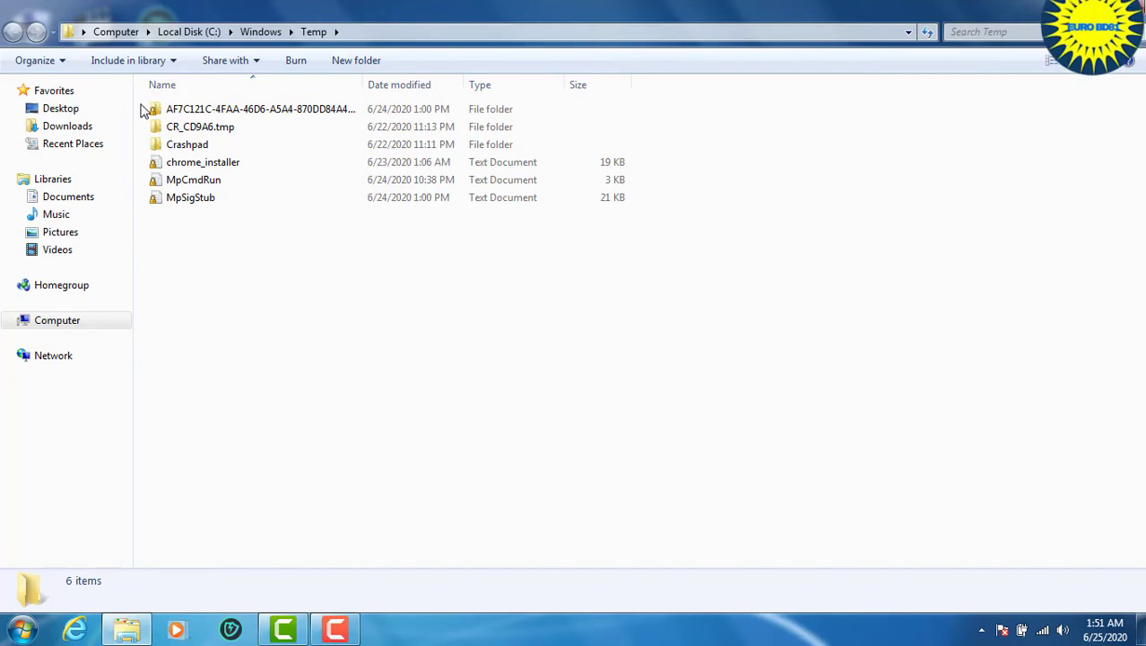
Select all six Temp items, delete them to the Recycle Bin, and close the window.
{"action": "key", "text": "ctrl+a"}
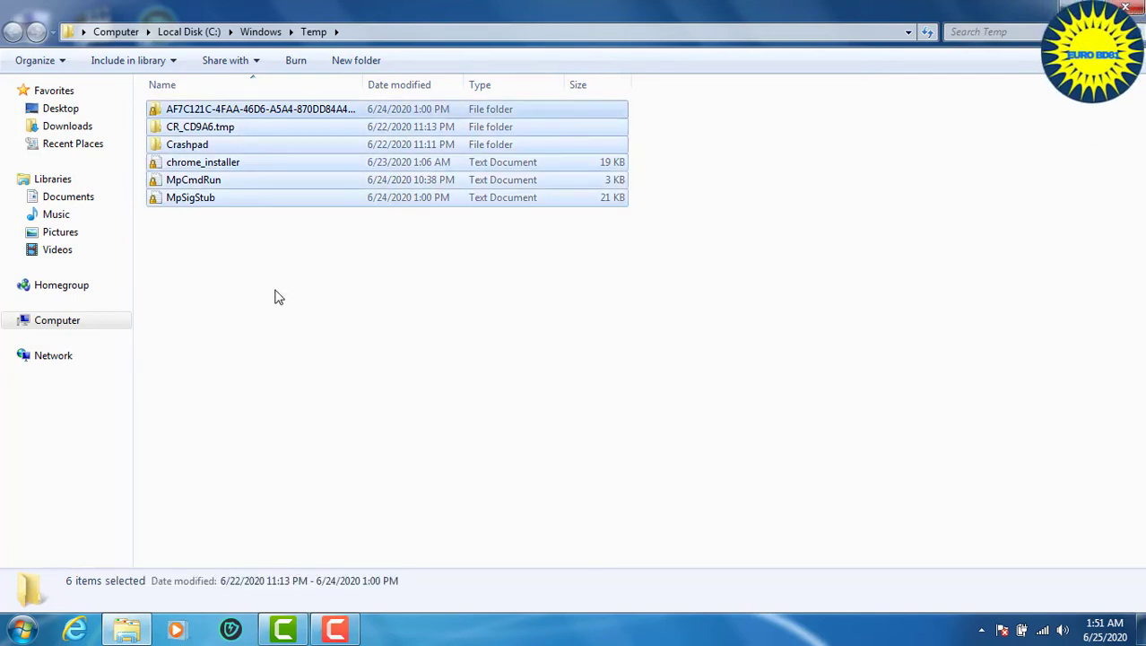
{"action": "right_click", "coordinate": [268, 153]}
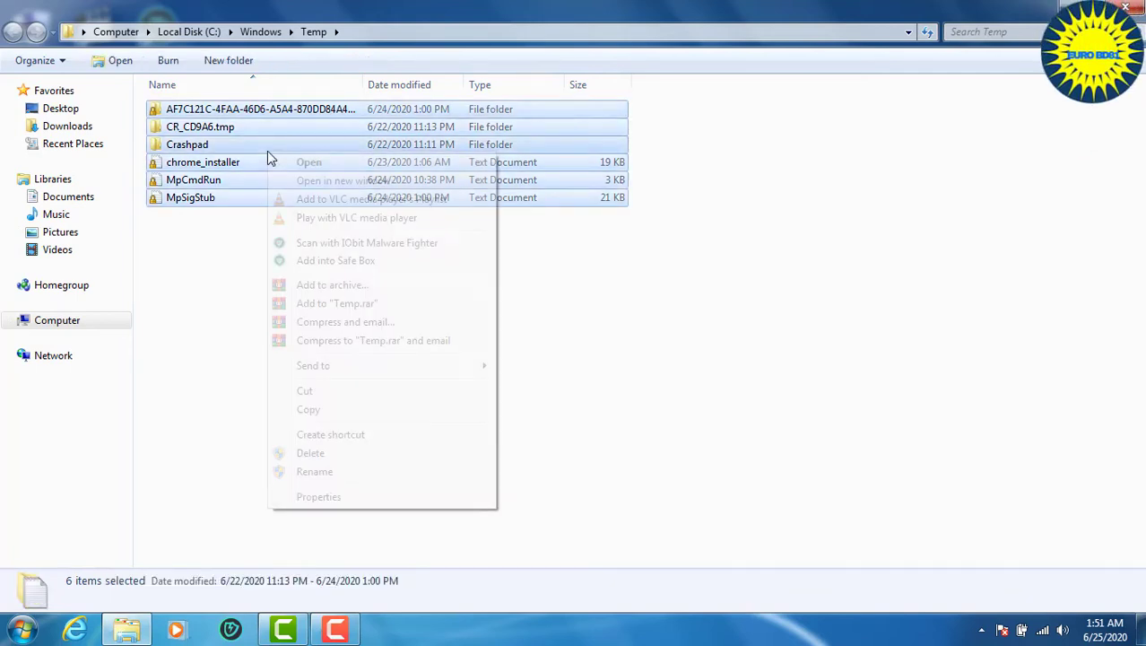
{"action": "left_click", "coordinate": [363, 455]}
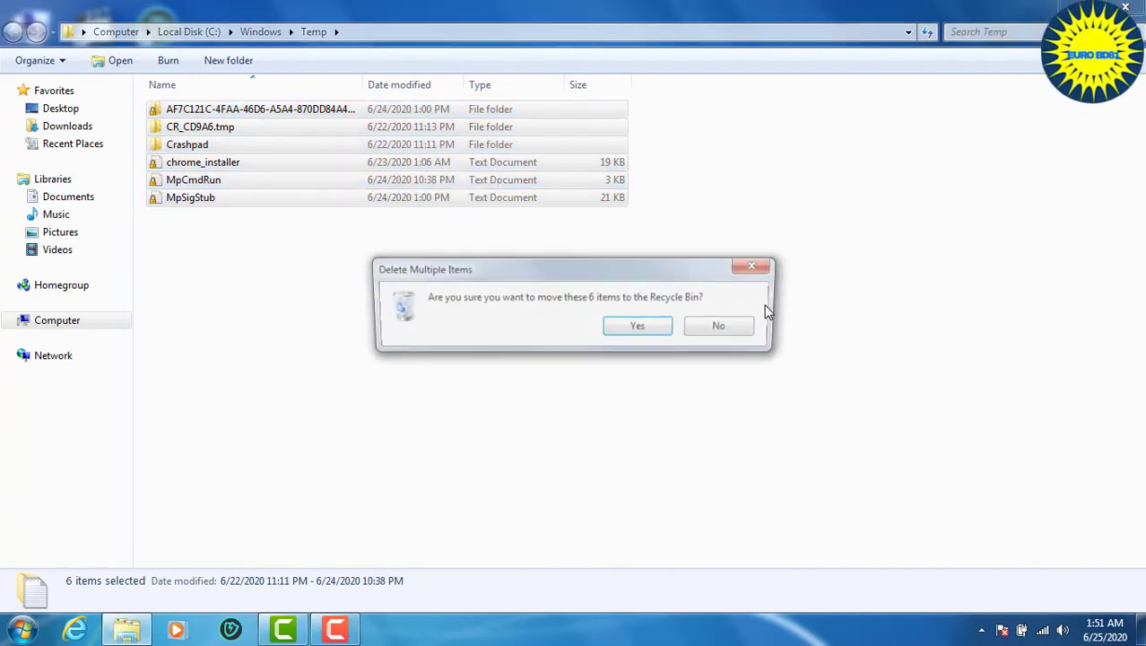
{"action": "left_click", "coordinate": [646, 328]}
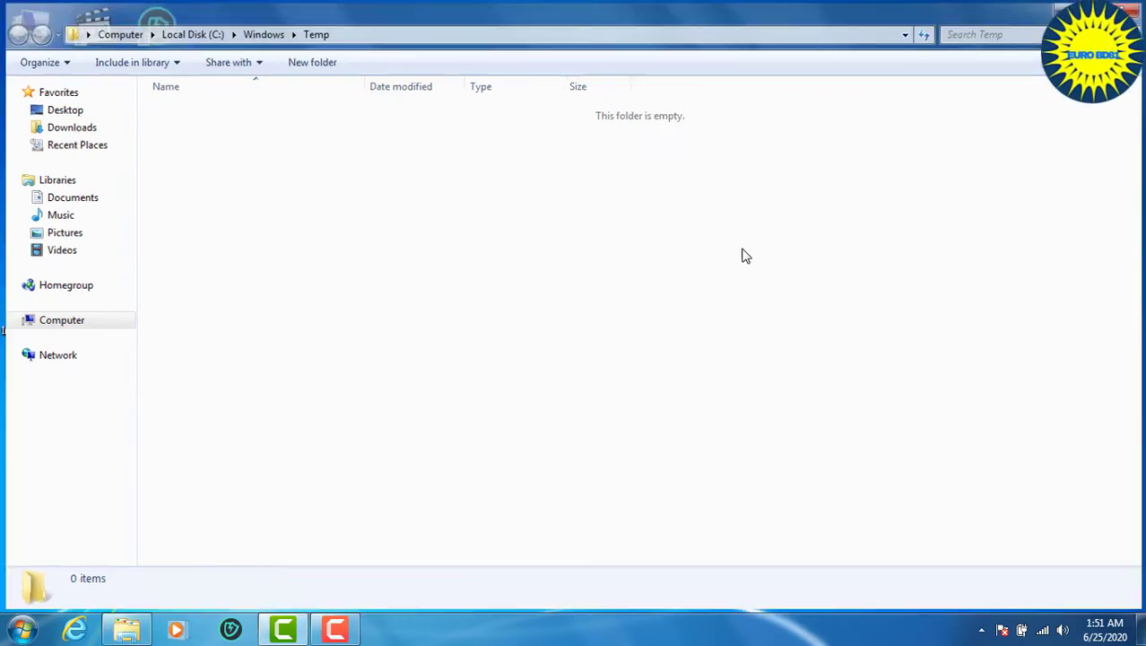
{"action": "key", "text": "alt+F4"}
Refresh the desktop and open the user's %temp% folder from the Run history.
{"action": "right_click", "coordinate": [399, 132]}
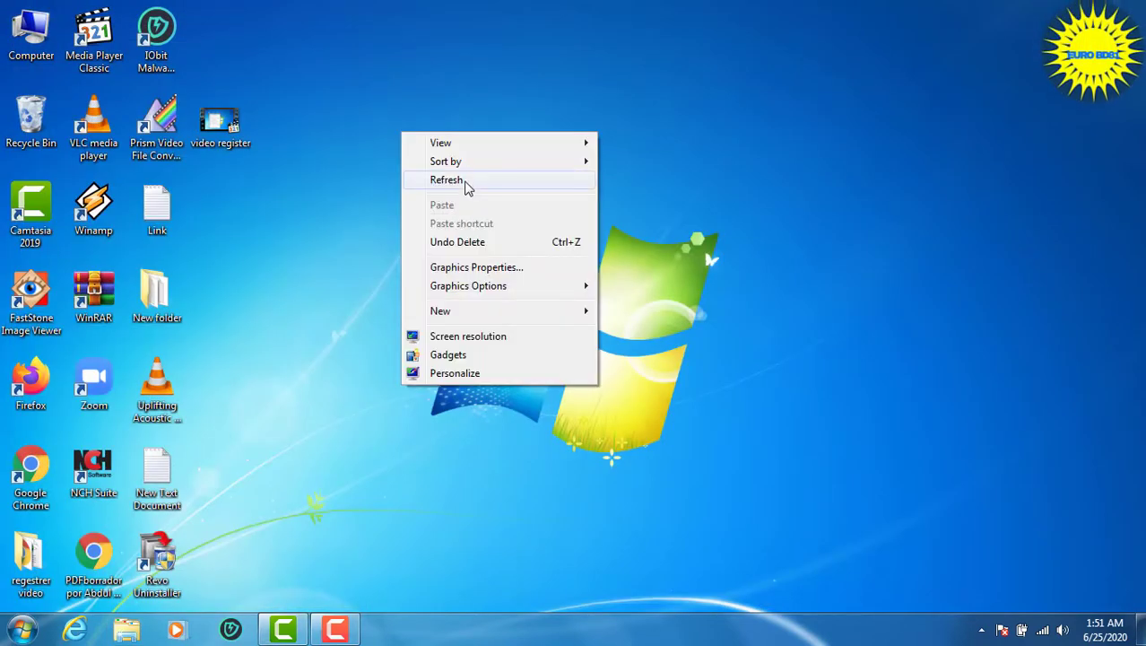
{"action": "left_click", "coordinate": [463, 180]}
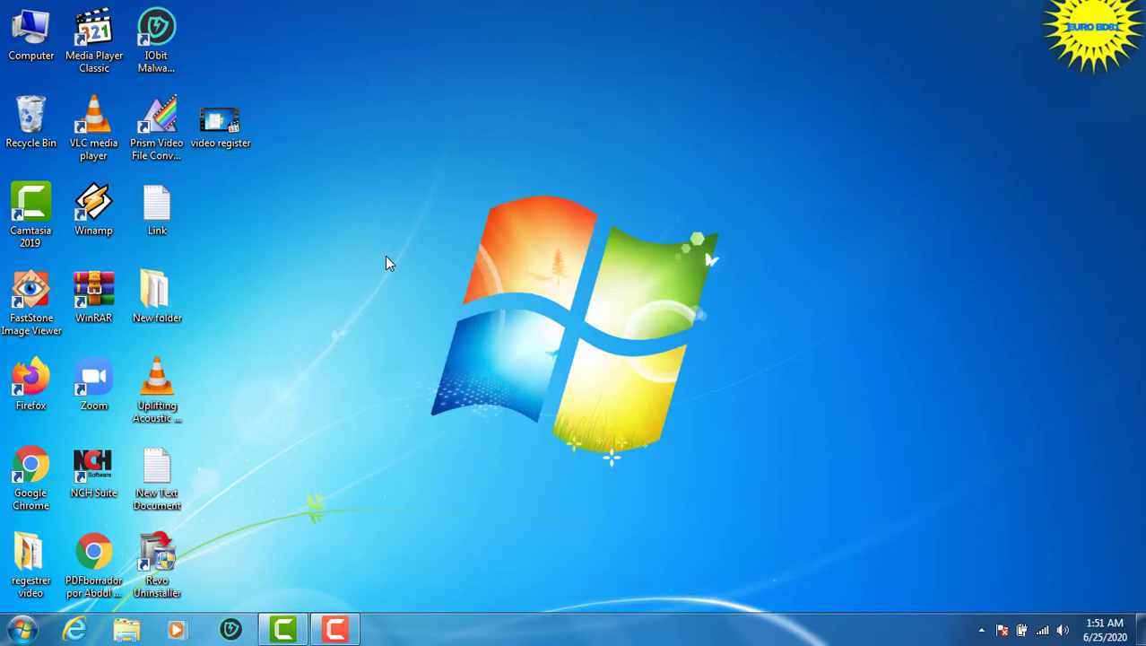
{"action": "key", "text": "super+r"}
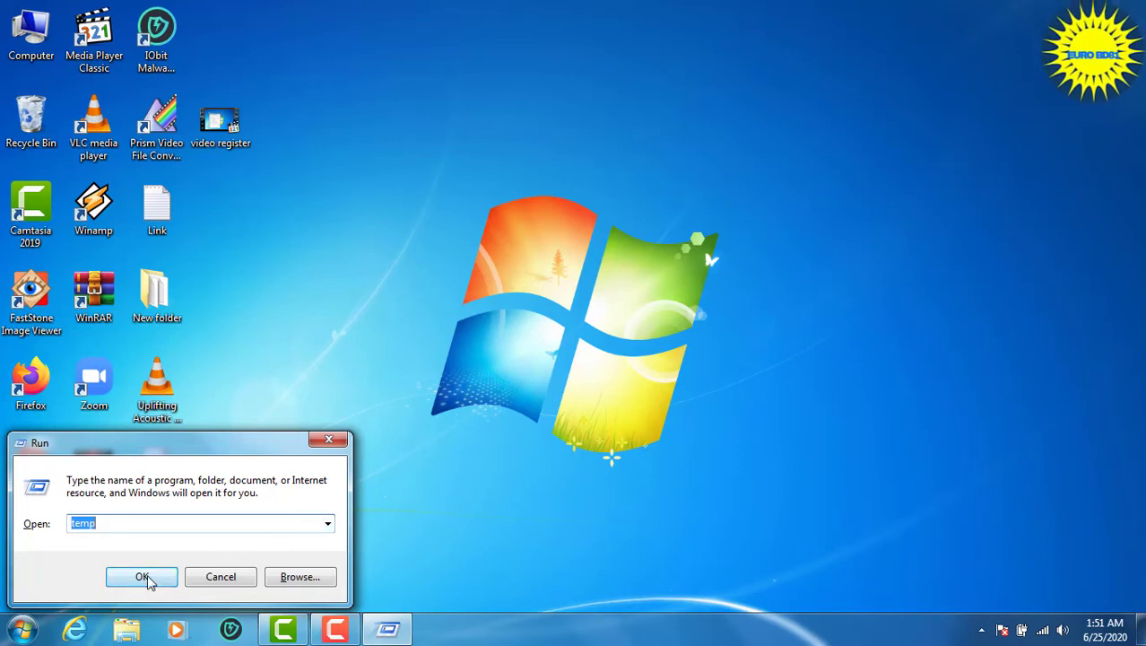
{"action": "left_click", "coordinate": [326, 525]}
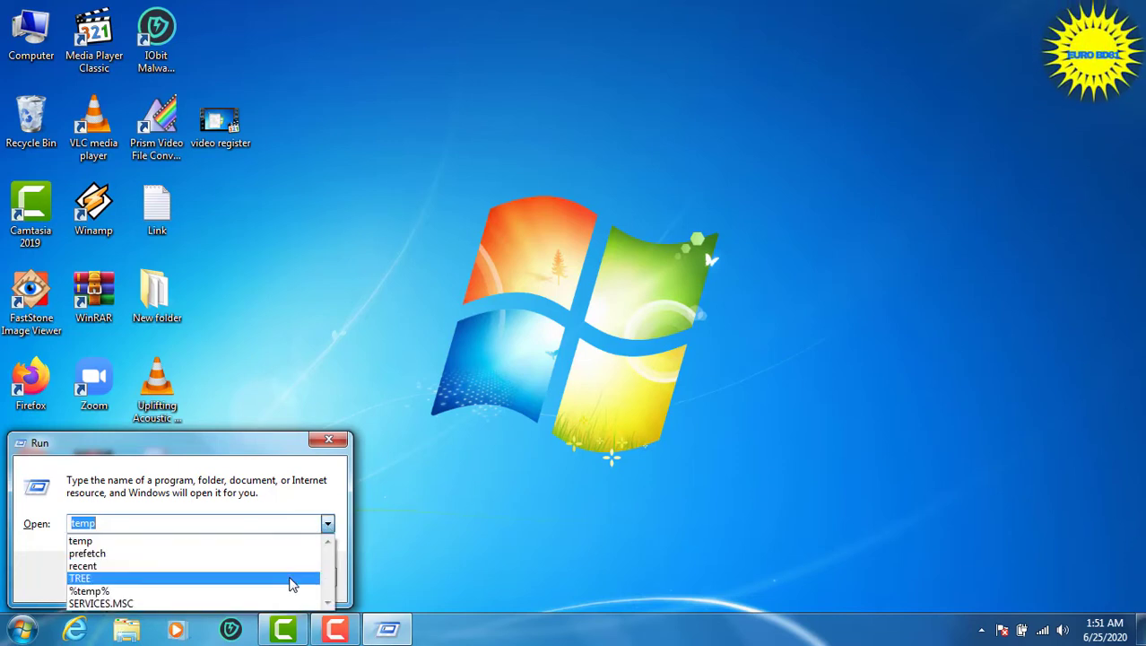
{"action": "left_click", "coordinate": [261, 594]}
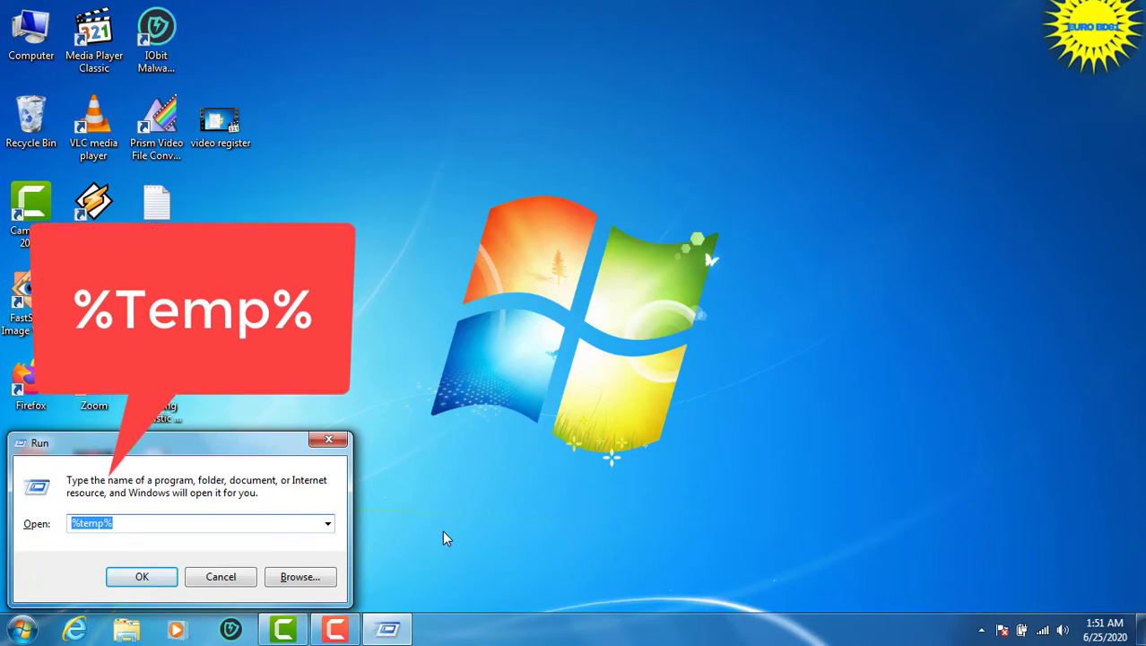
{"action": "left_click", "coordinate": [142, 576]}
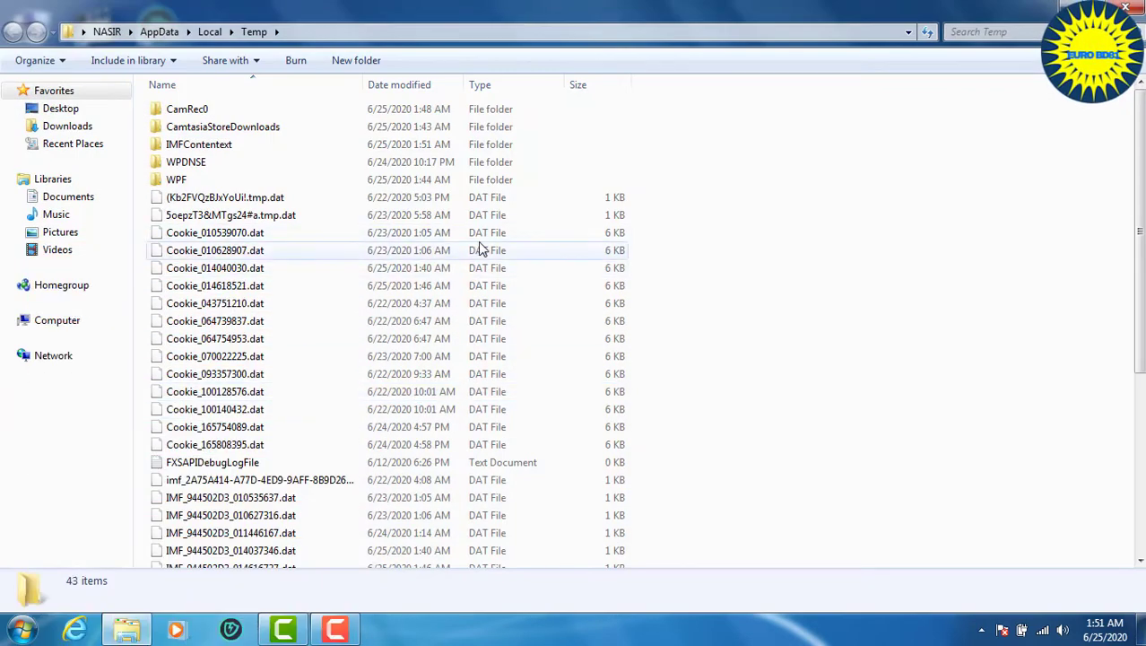
{"action": "scroll", "coordinate": [574, 328], "scroll_direction": "down", "scroll_amount": 5}
{"action": "scroll", "coordinate": [544, 280], "scroll_direction": "up", "scroll_amount": 5}
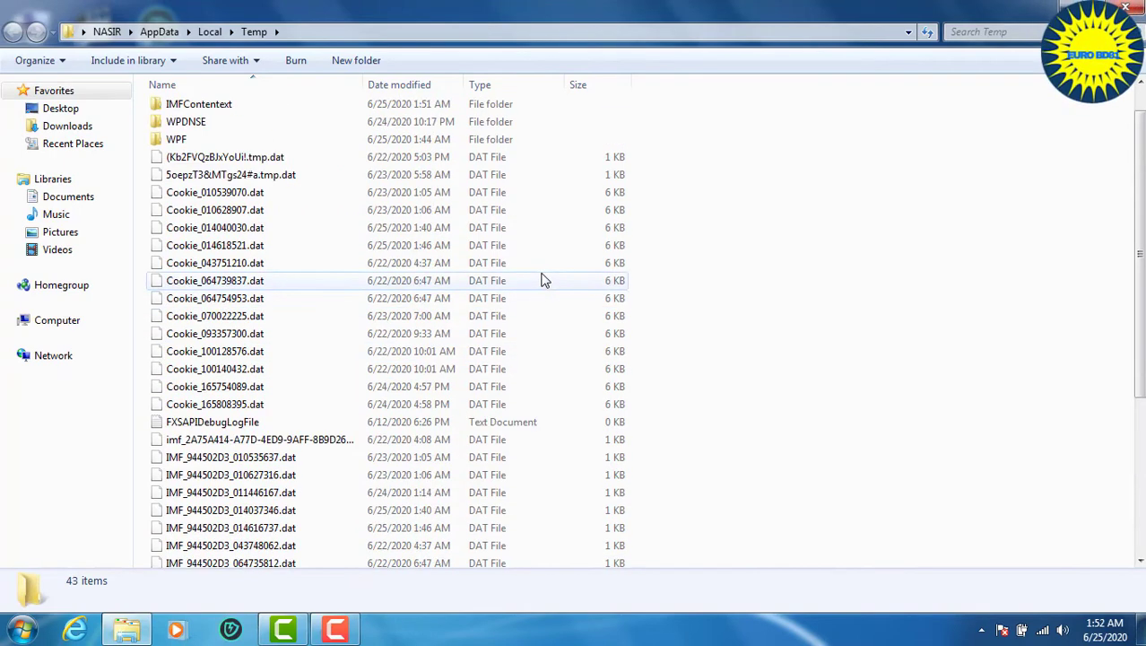
{"action": "scroll", "coordinate": [544, 281], "scroll_direction": "up", "scroll_amount": 1}
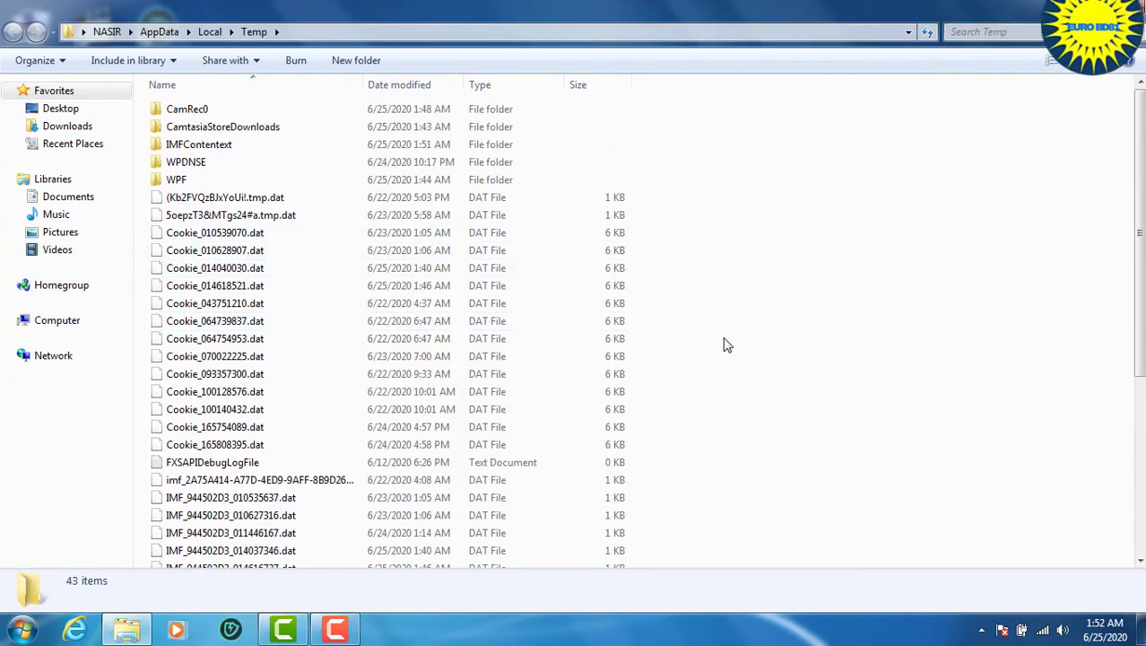
Delete all 43 items, skipping in-use FXSAPIDebugLogFile and CamRec0, then close the folder.
{"action": "key", "text": "ctrl+a"}
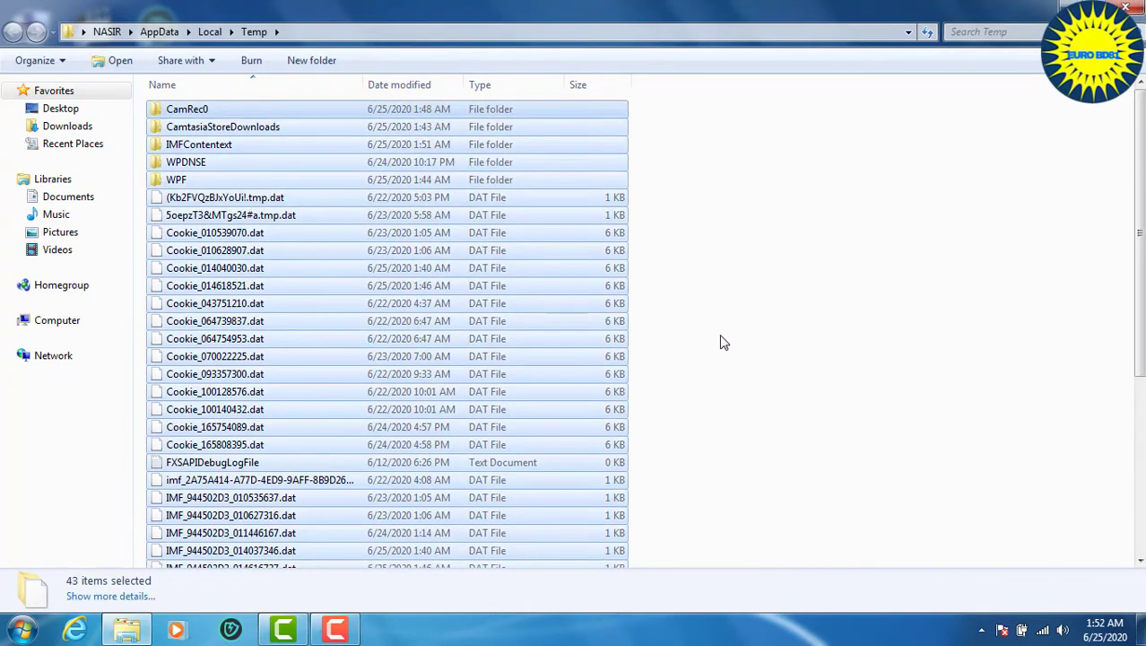
{"action": "right_click", "coordinate": [321, 177]}
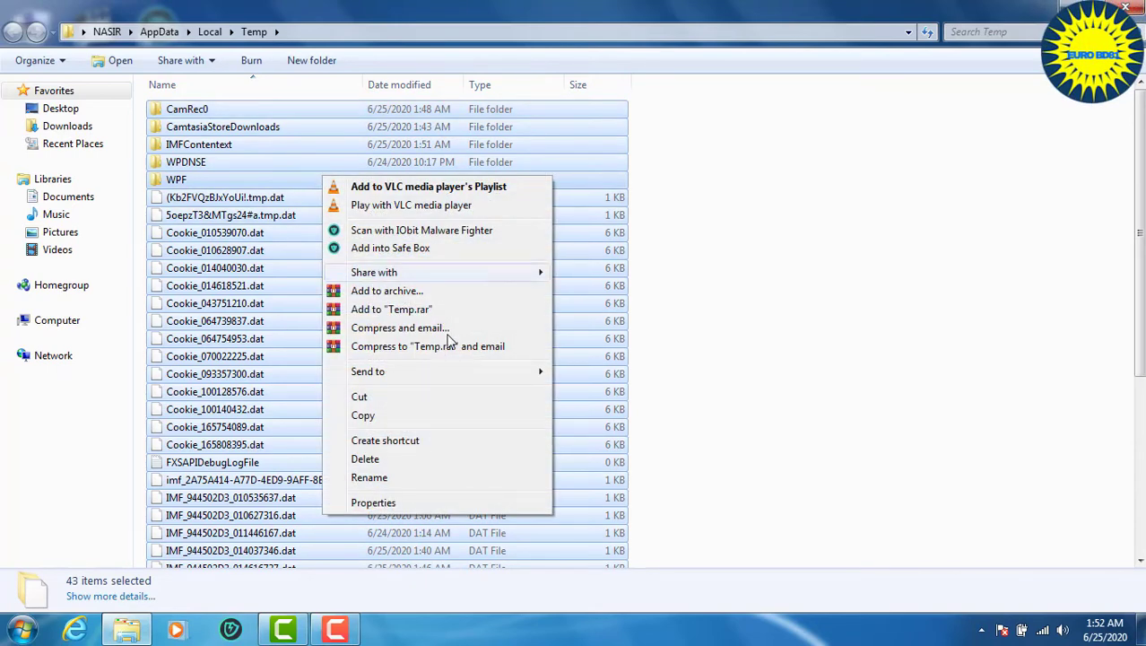
{"action": "left_click", "coordinate": [400, 459]}
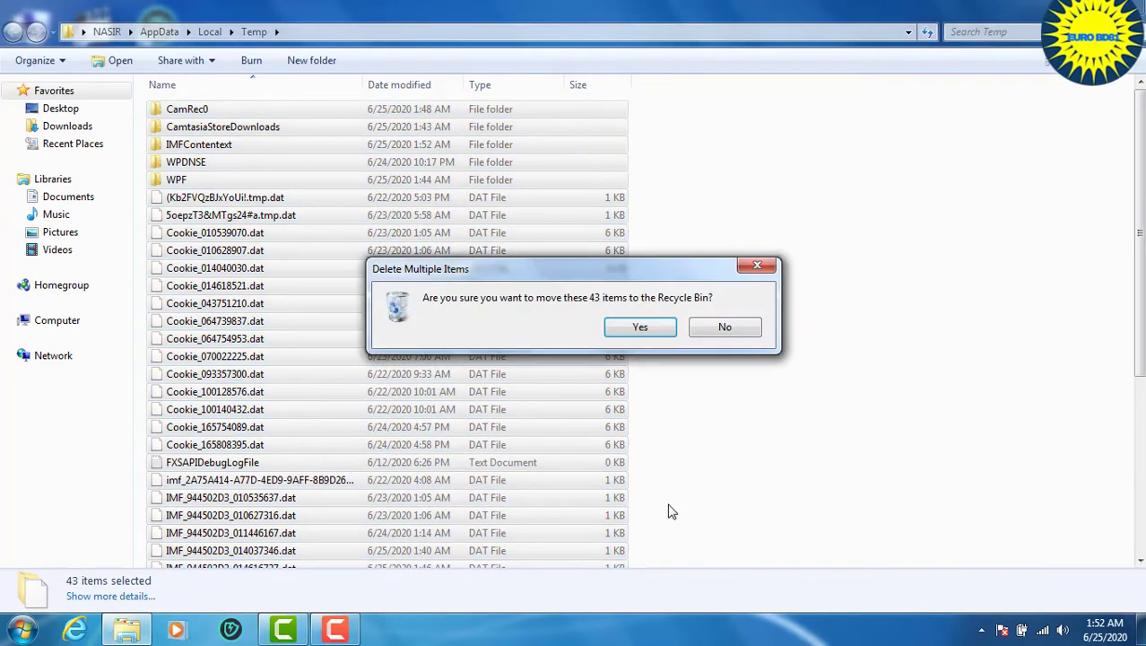
{"action": "left_click", "coordinate": [640, 328]}
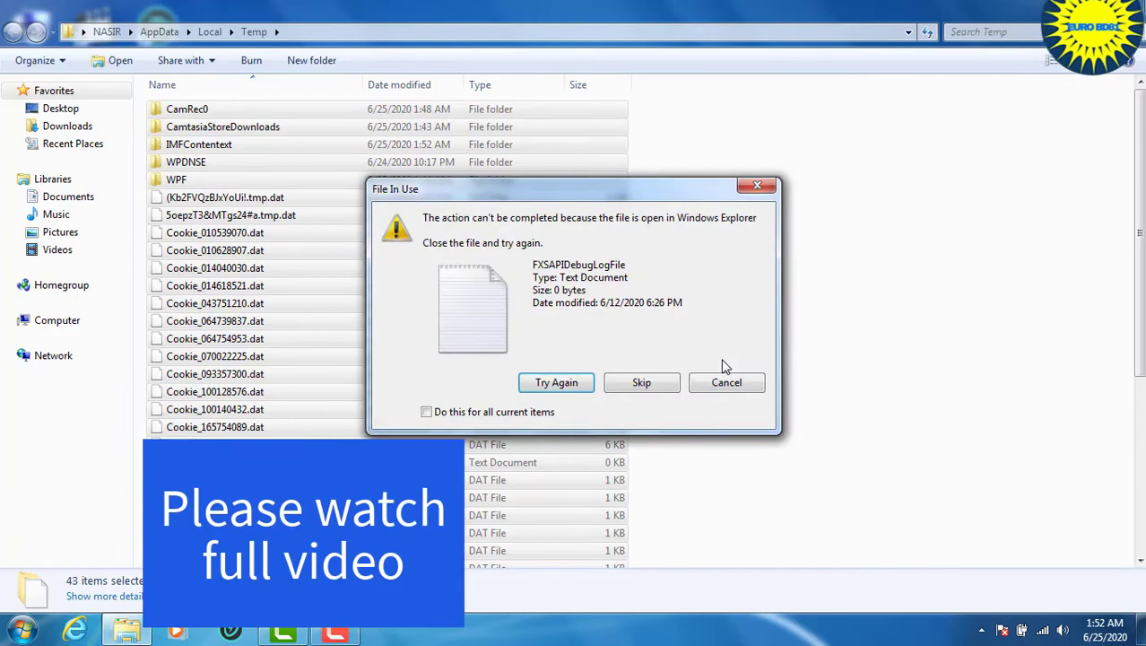
{"action": "left_click", "coordinate": [643, 383]}
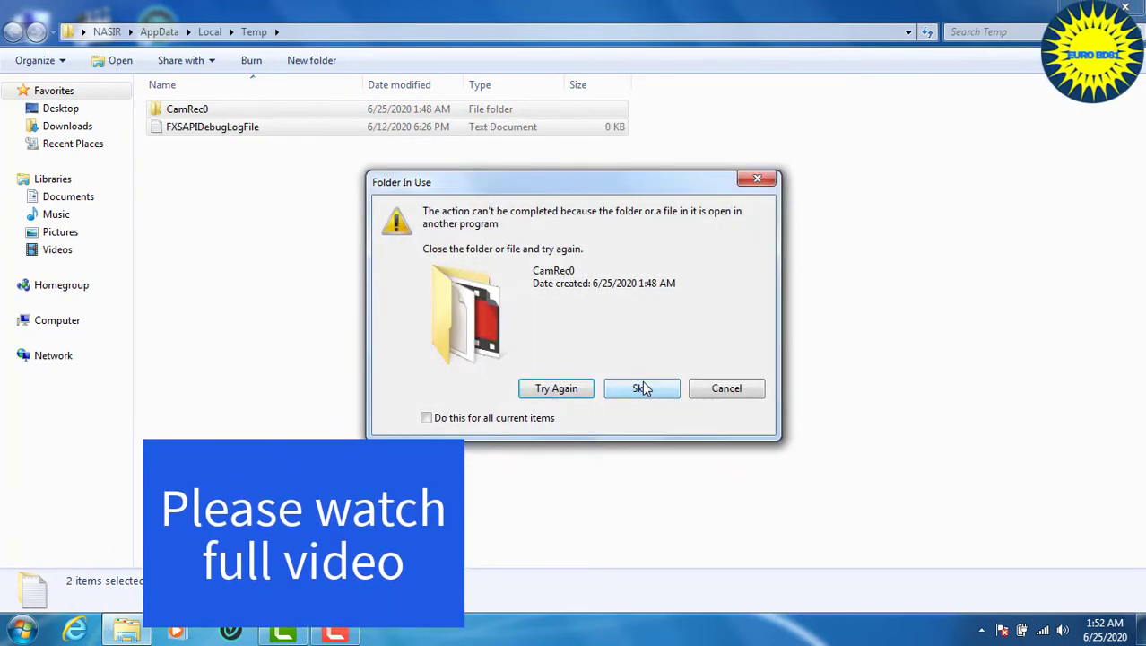
{"action": "left_click", "coordinate": [642, 388]}
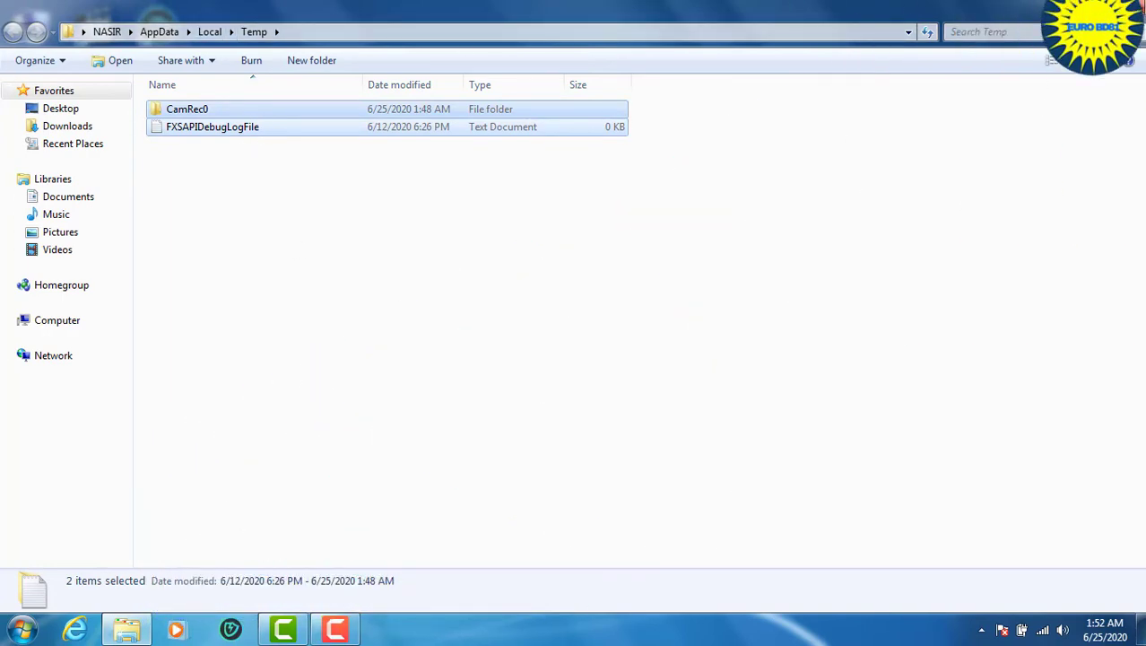
{"action": "left_click", "coordinate": [1132, 9]}
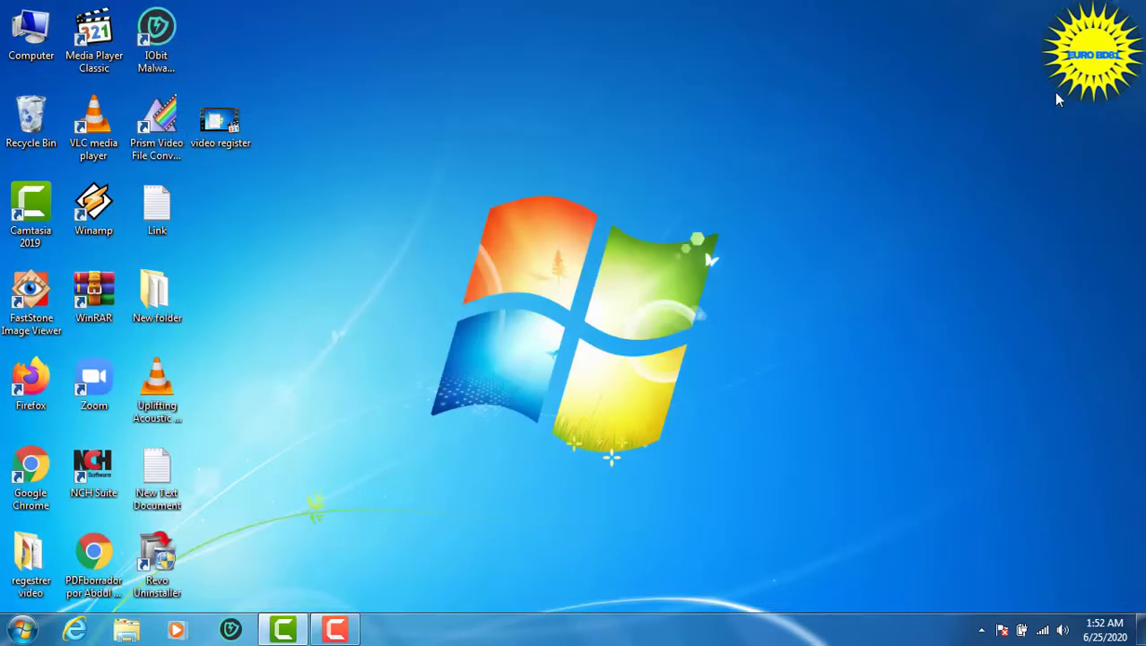
Refresh the desktop and launch SERVICES.MSC from the Run box history.
{"action": "right_click", "coordinate": [628, 44]}
{"action": "left_click", "coordinate": [709, 87]}
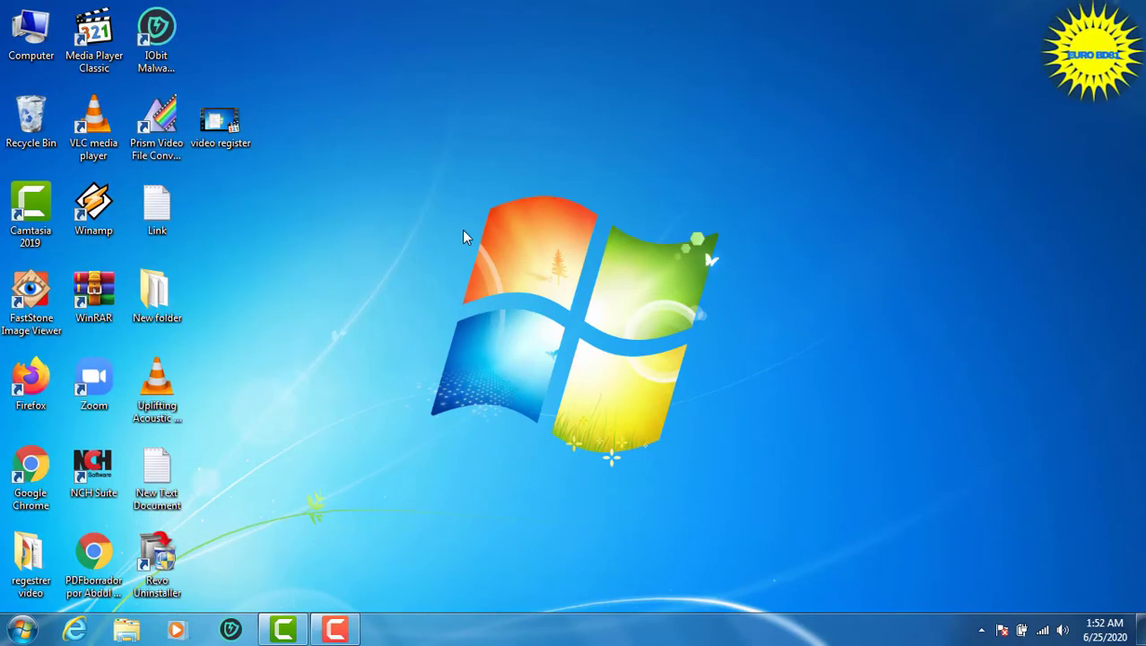
{"action": "key", "text": "super+r"}
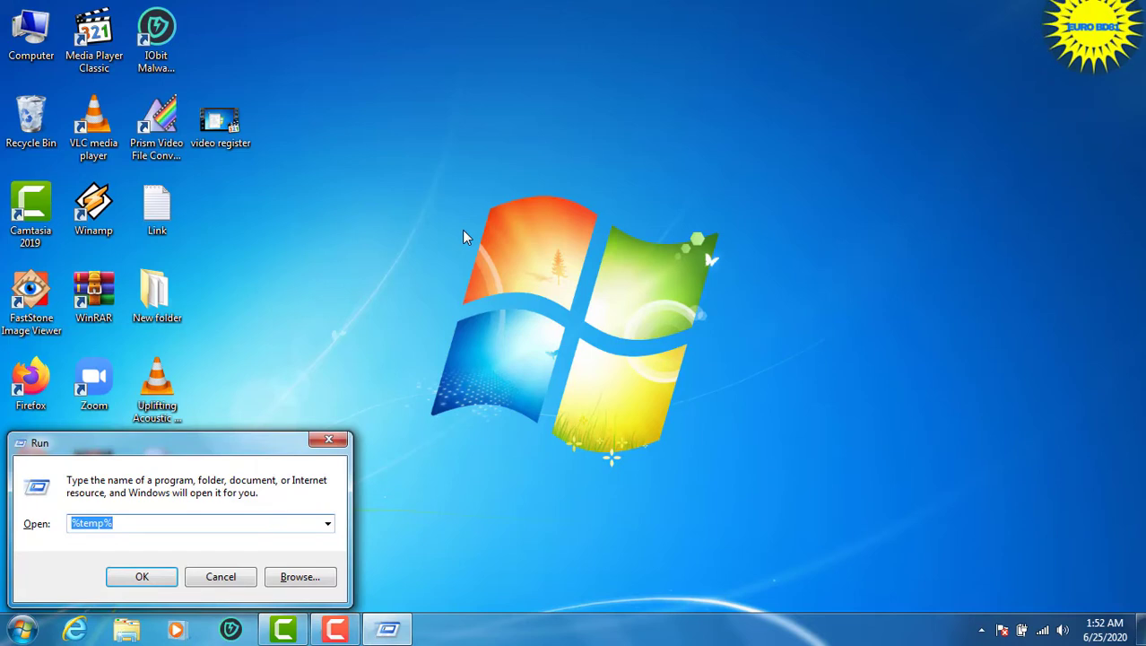
{"action": "left_click", "coordinate": [327, 524]}
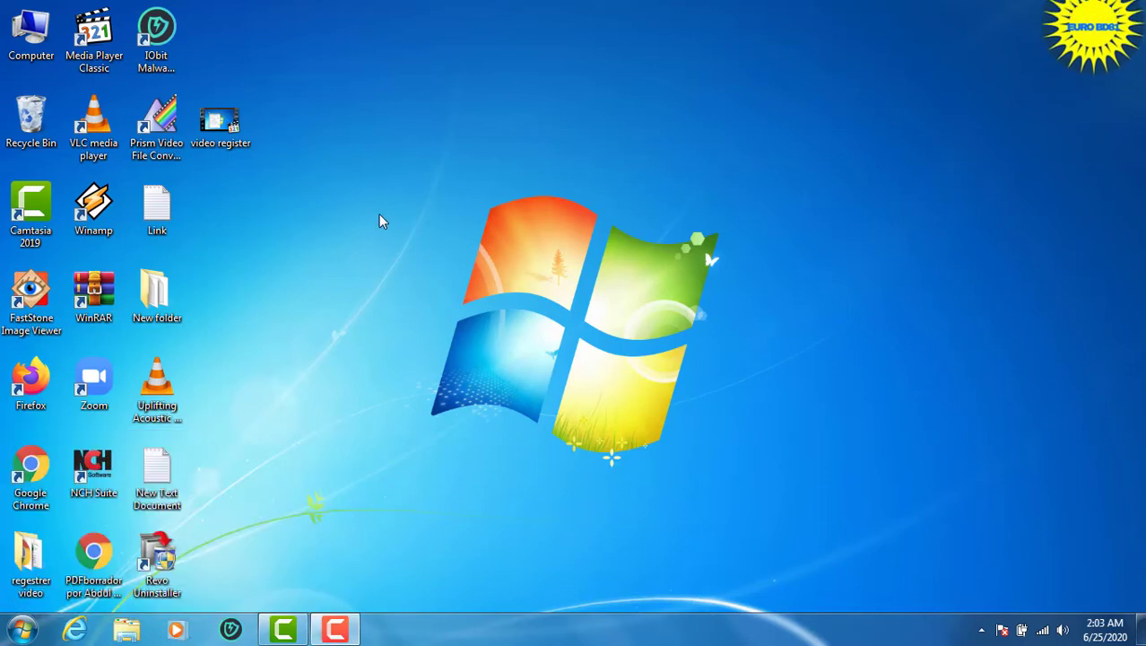
{"action": "key", "text": "super+r"}
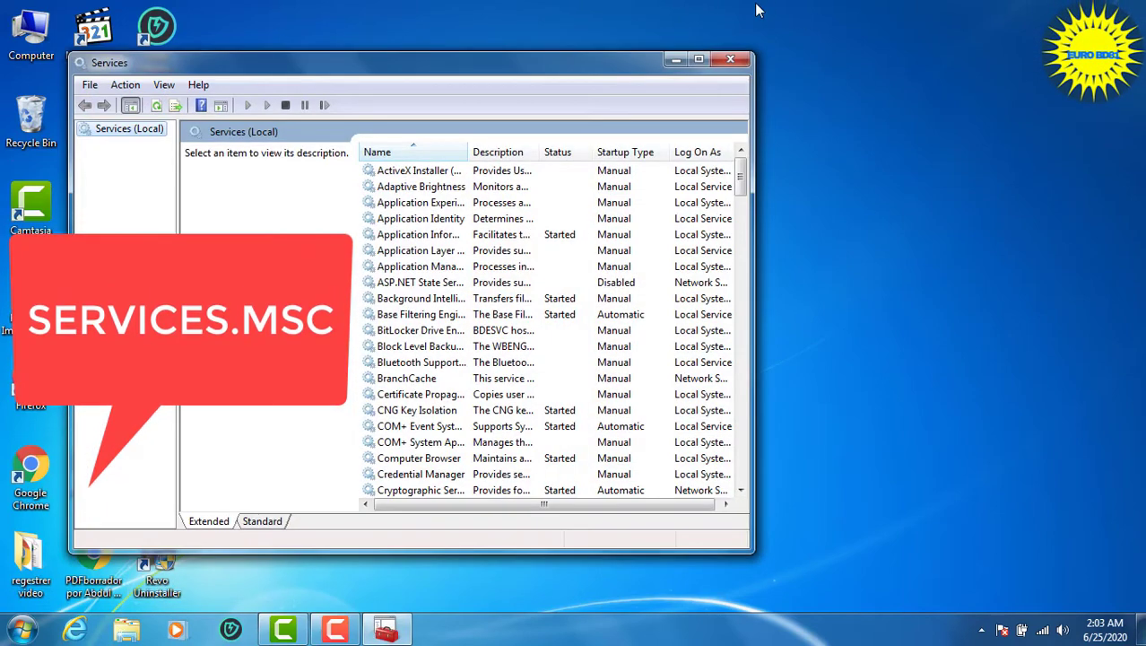
Maximize Services, check Superfetch's startup type stays Disabled, and close its properties.
{"action": "left_click", "coordinate": [699, 59]}
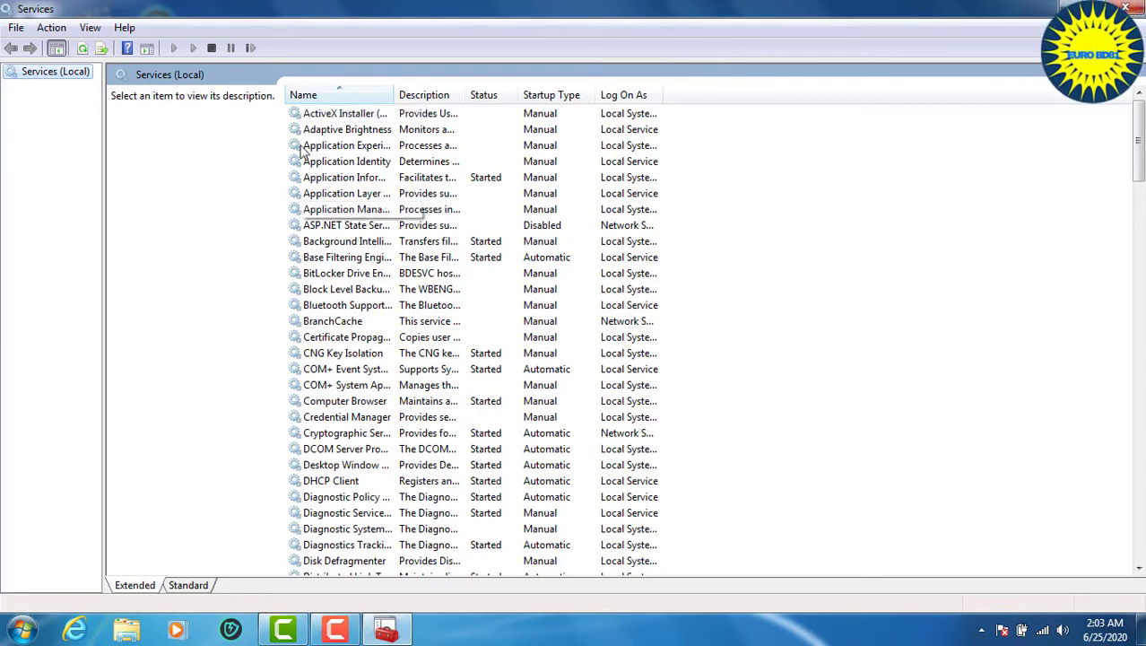
{"action": "left_click_drag", "start_coordinate": [1140, 163], "coordinate": [1103, 412]}
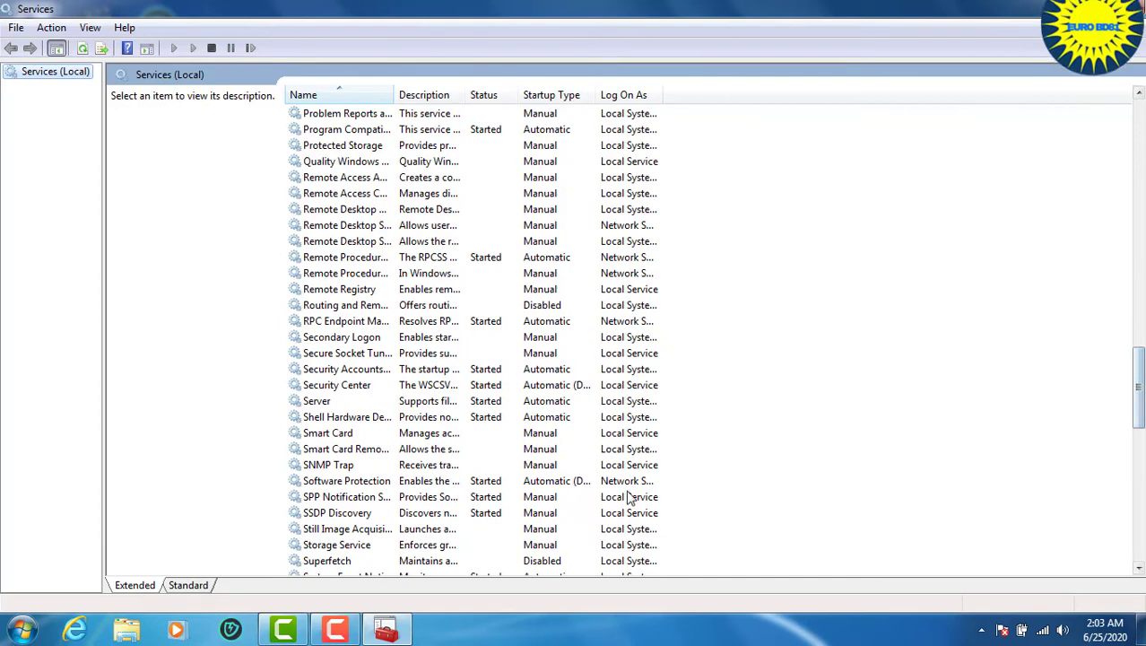
{"action": "left_click_drag", "start_coordinate": [1140, 384], "coordinate": [1140, 398]}
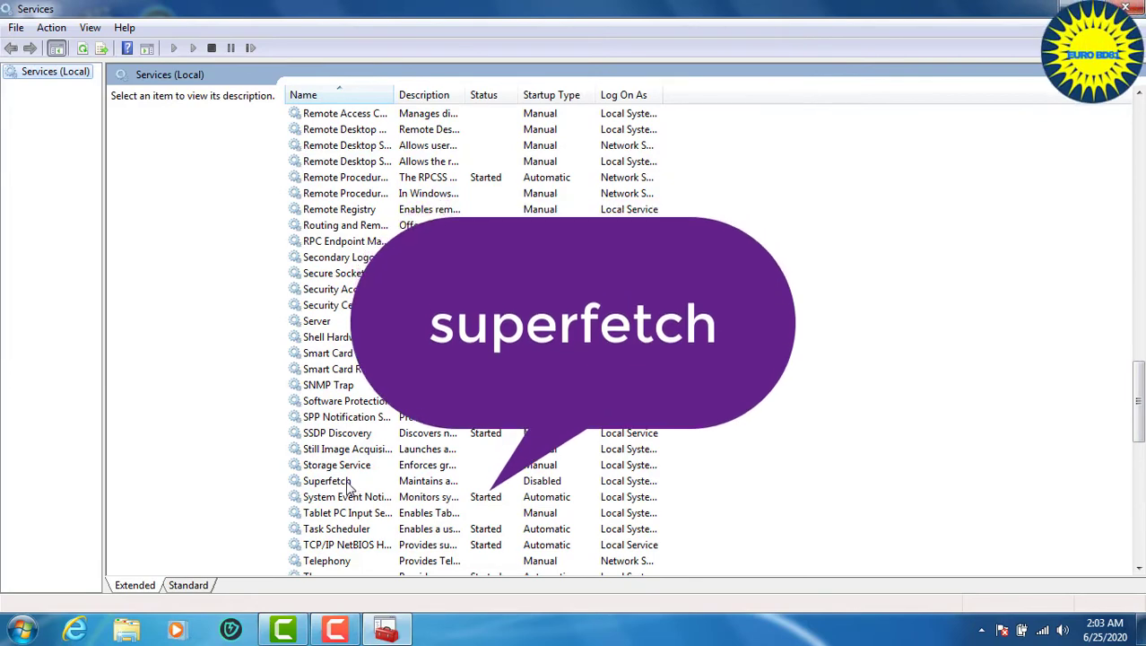
{"action": "double_click", "coordinate": [327, 481]}
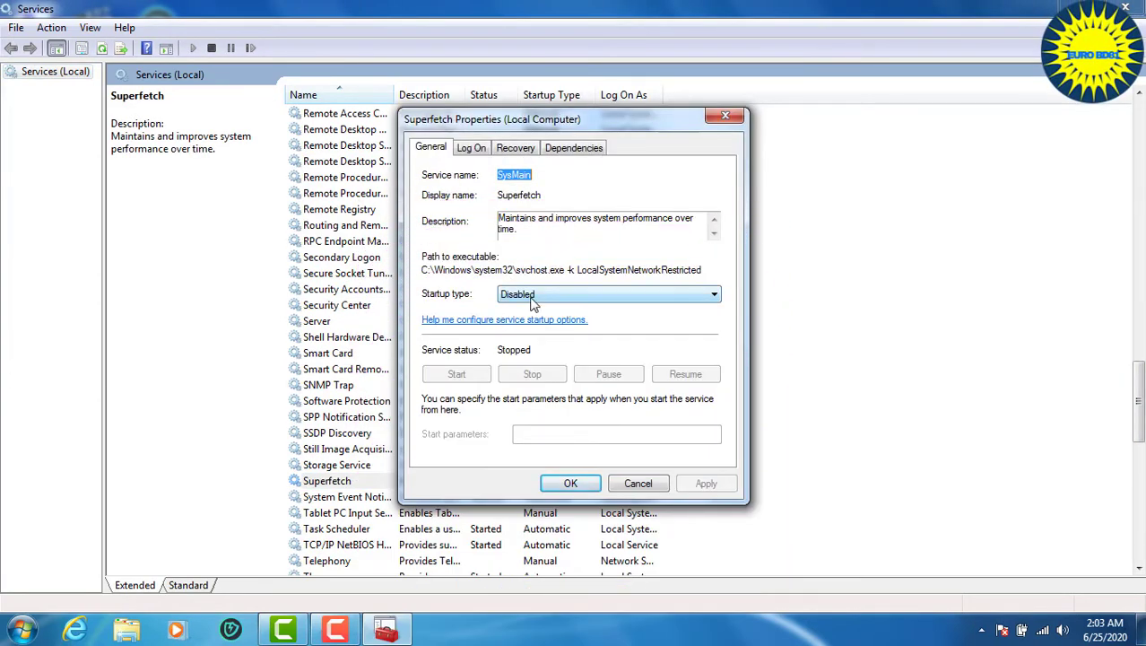
{"action": "left_click", "coordinate": [715, 295]}
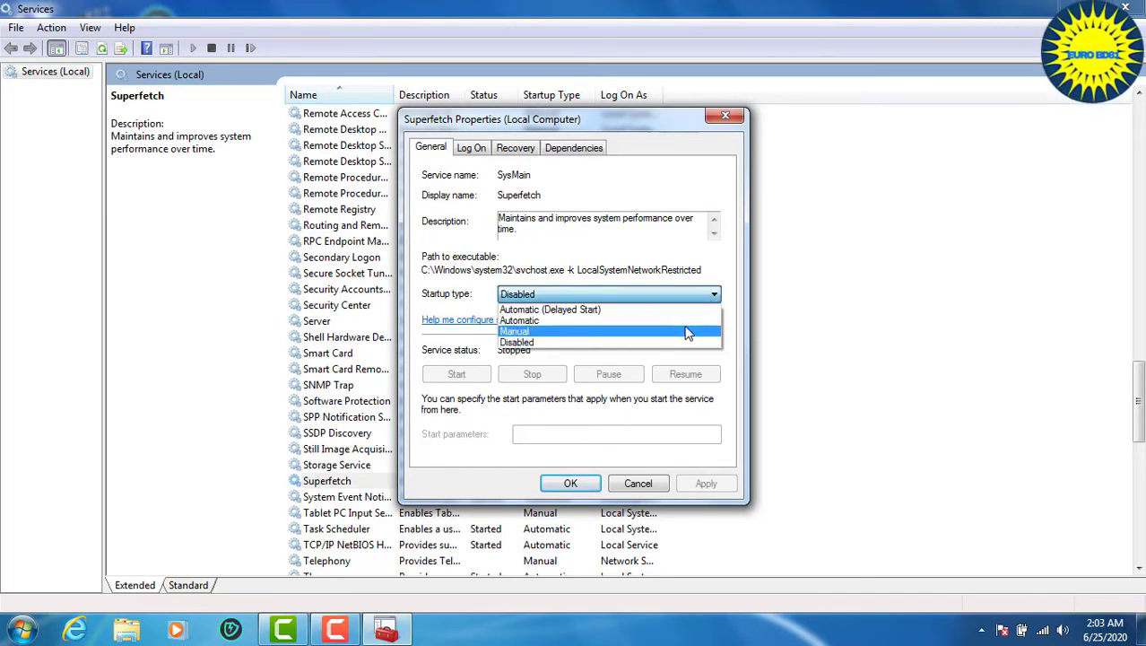
{"action": "left_click", "coordinate": [880, 277]}
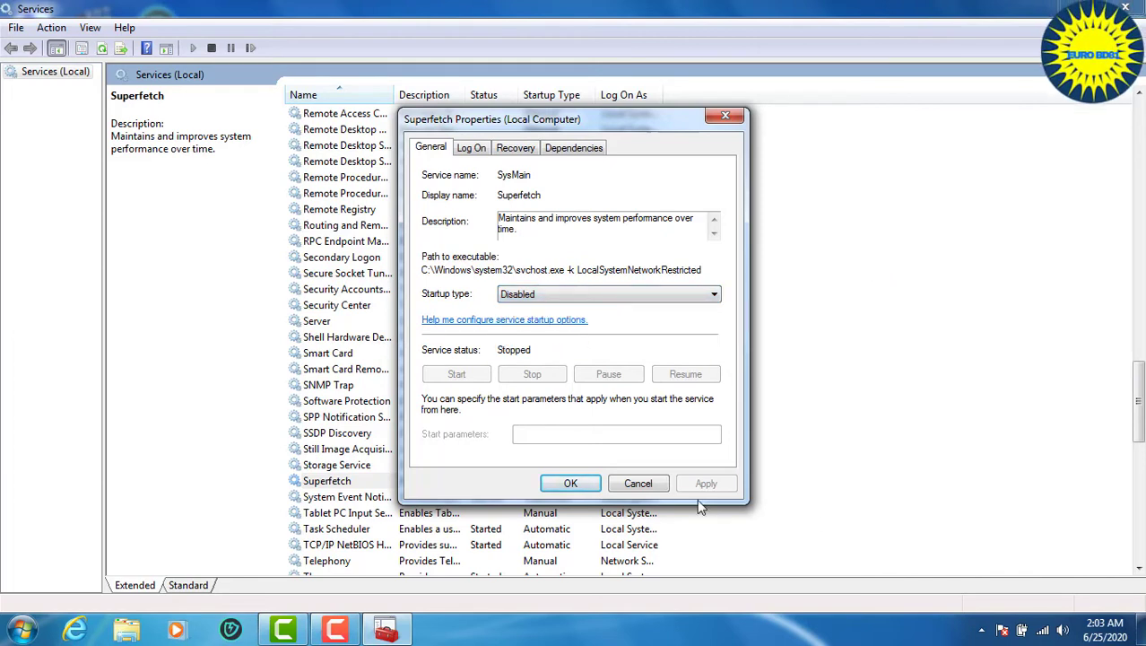
{"action": "left_click", "coordinate": [731, 116]}
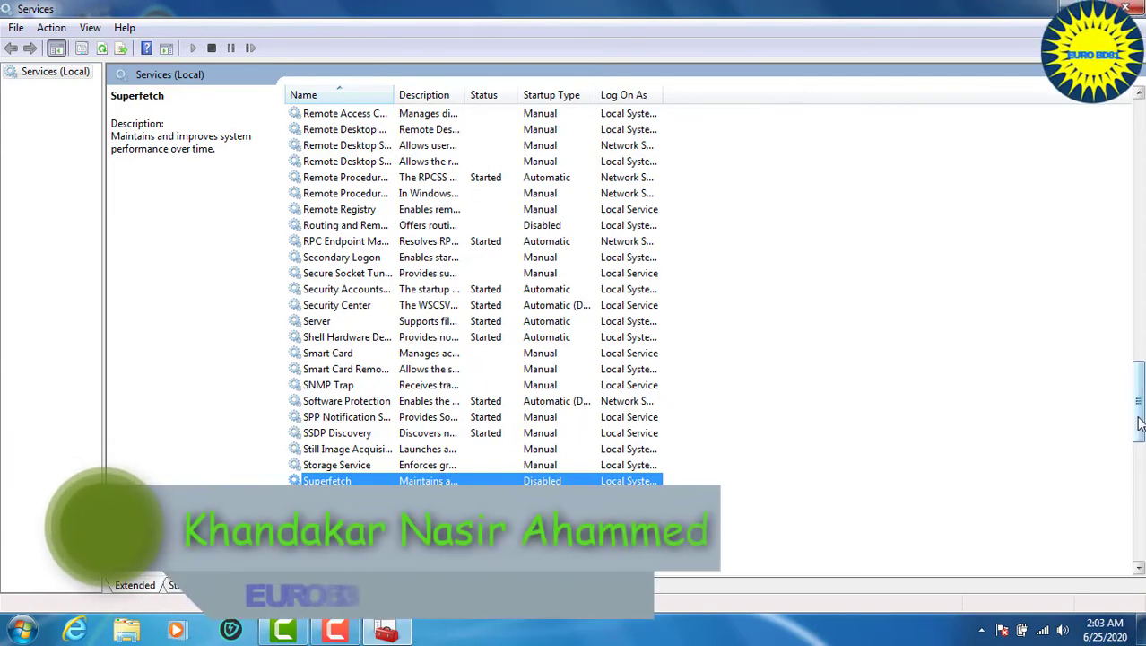
Confirm Windows Update's startup type remains Manual, then close its properties and the Services console.
{"action": "left_click_drag", "start_coordinate": [1140, 424], "coordinate": [1130, 537]}
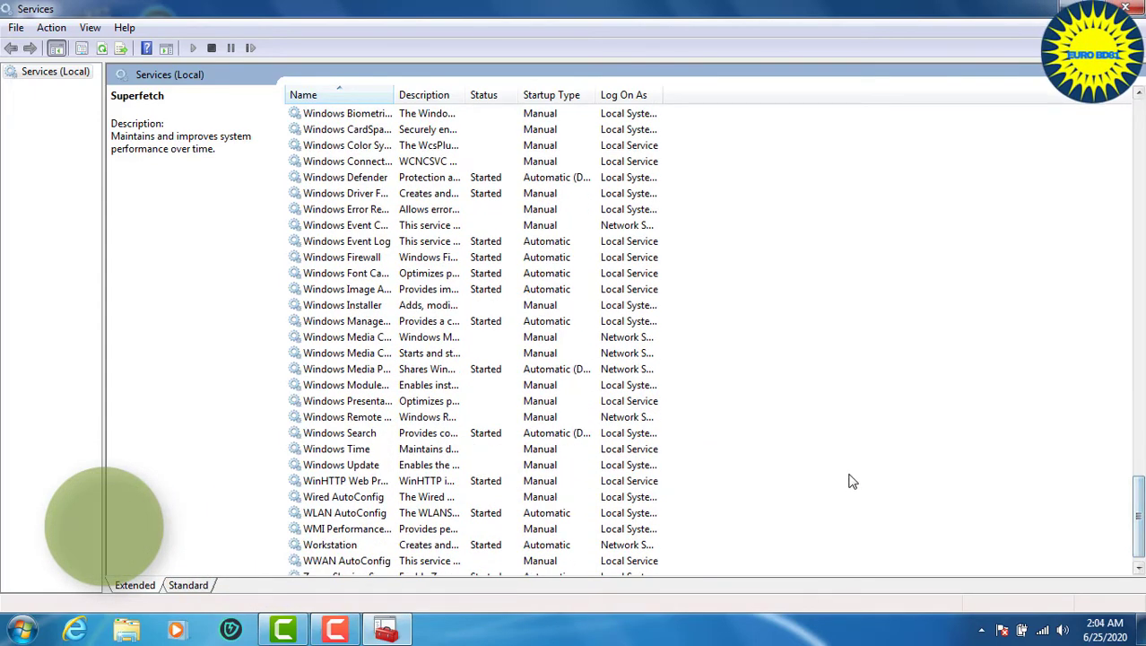
{"action": "double_click", "coordinate": [337, 469]}
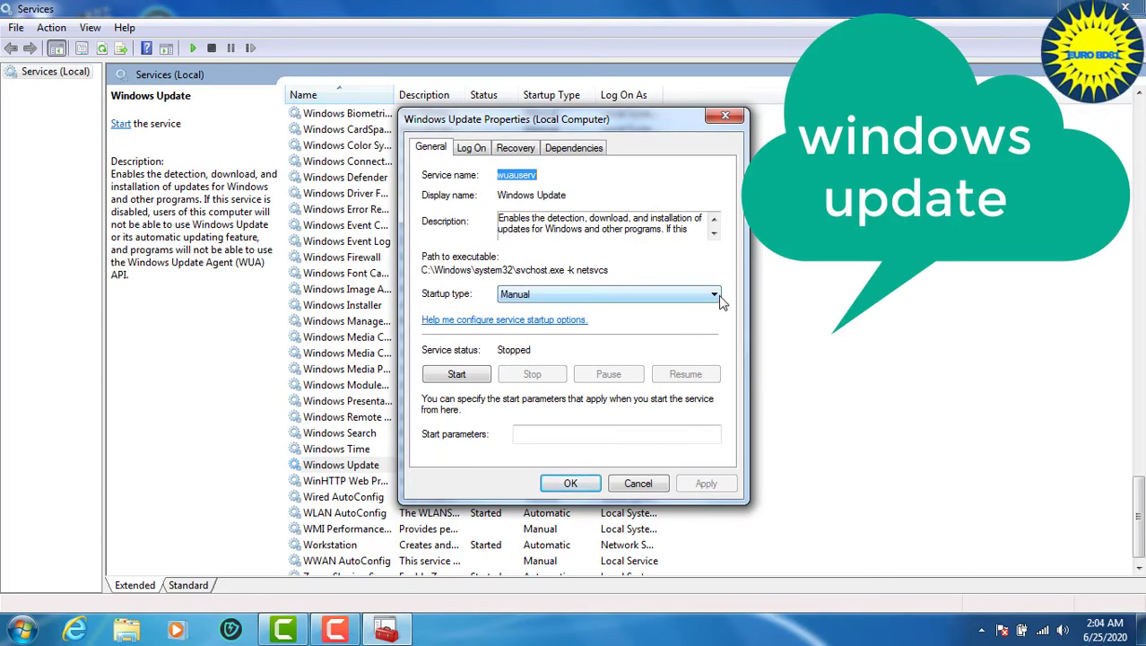
{"action": "left_click", "coordinate": [713, 298]}
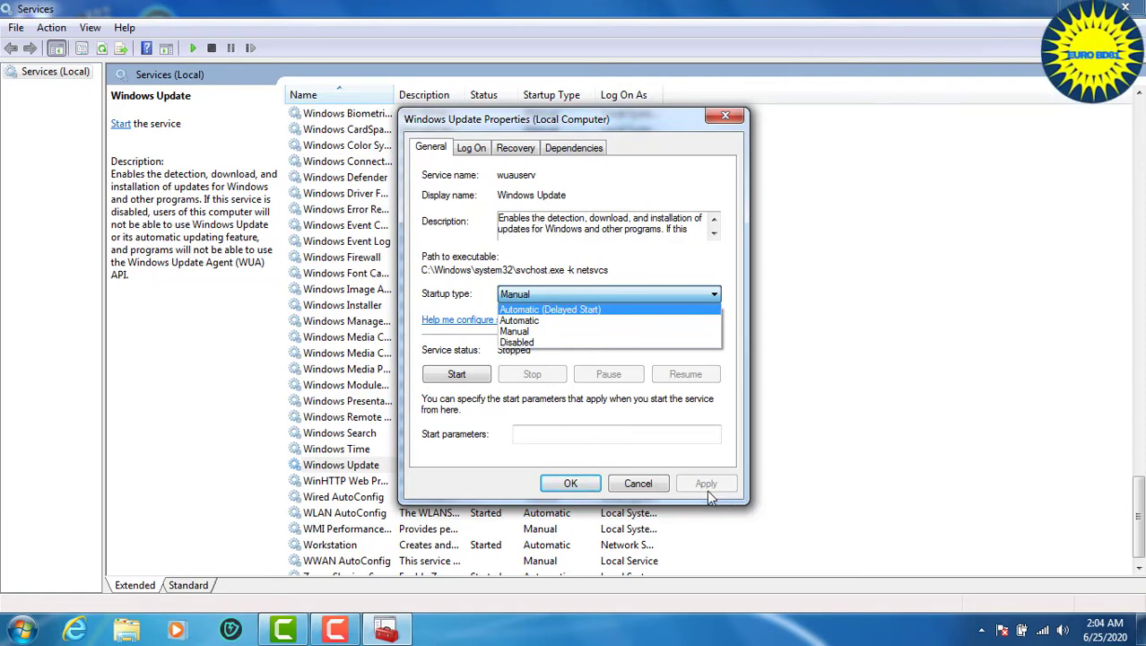
{"action": "left_click", "coordinate": [888, 331]}
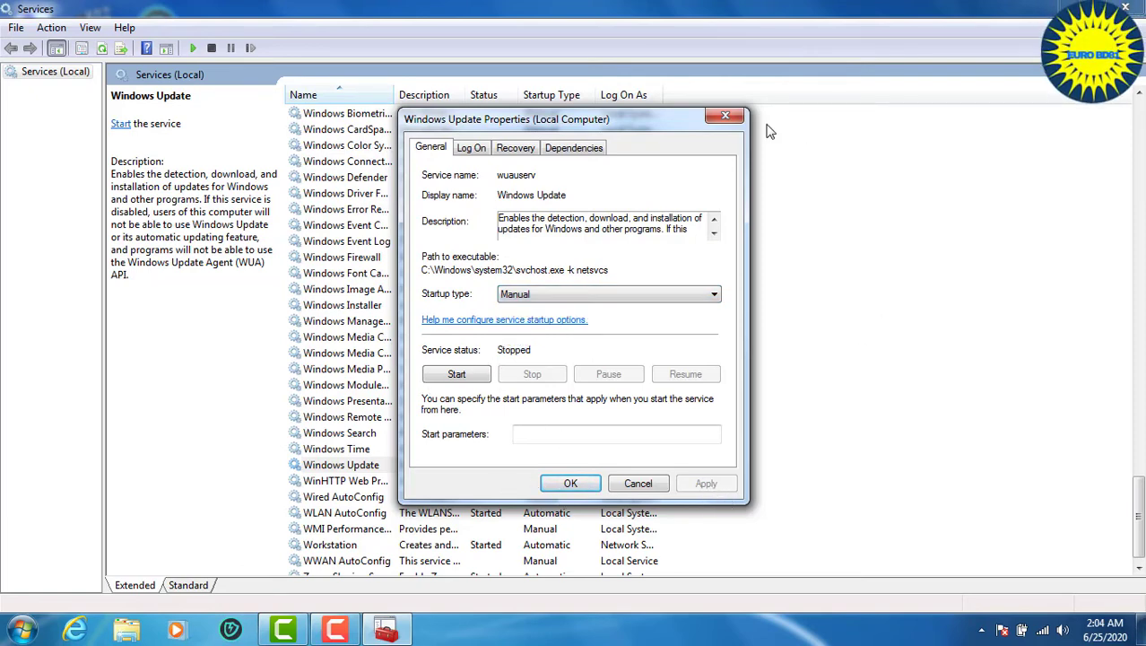
{"action": "left_click", "coordinate": [736, 119]}
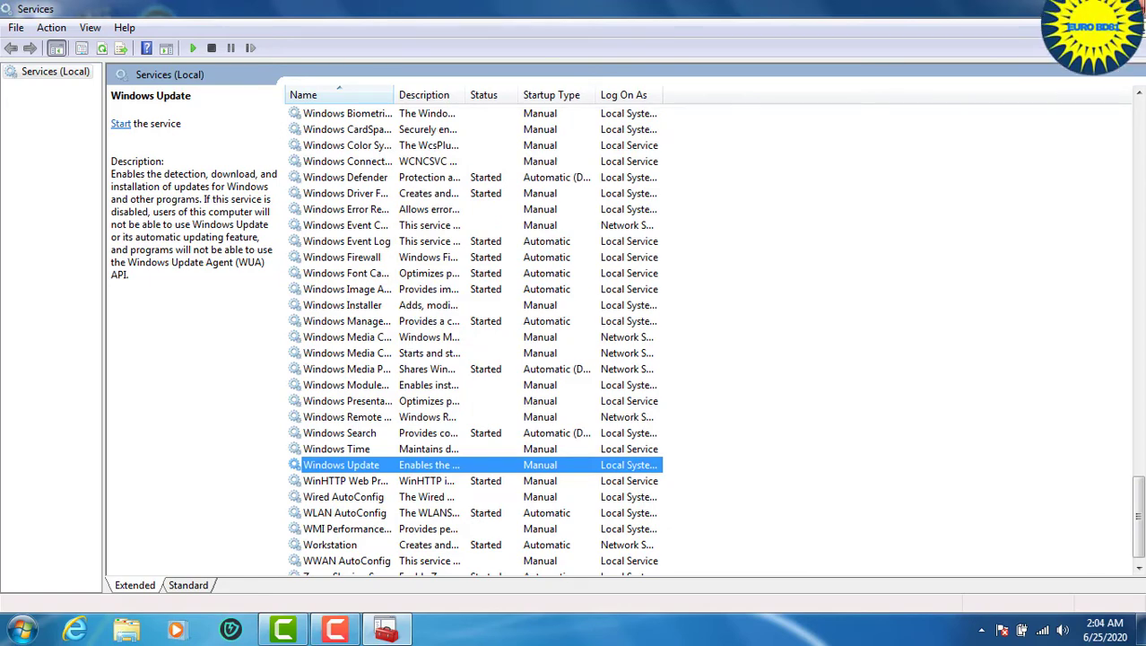
{"action": "left_click", "coordinate": [1125, 8]}
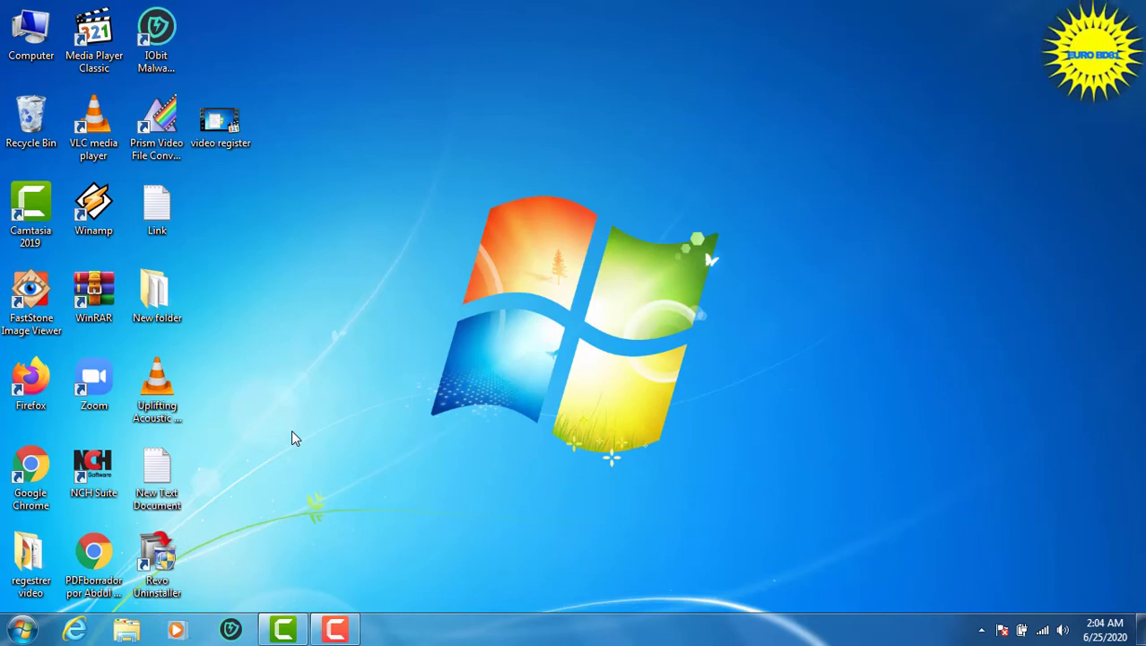
Run the TREE command from the Run history three times in a row.
{"action": "key", "text": "super+r"}
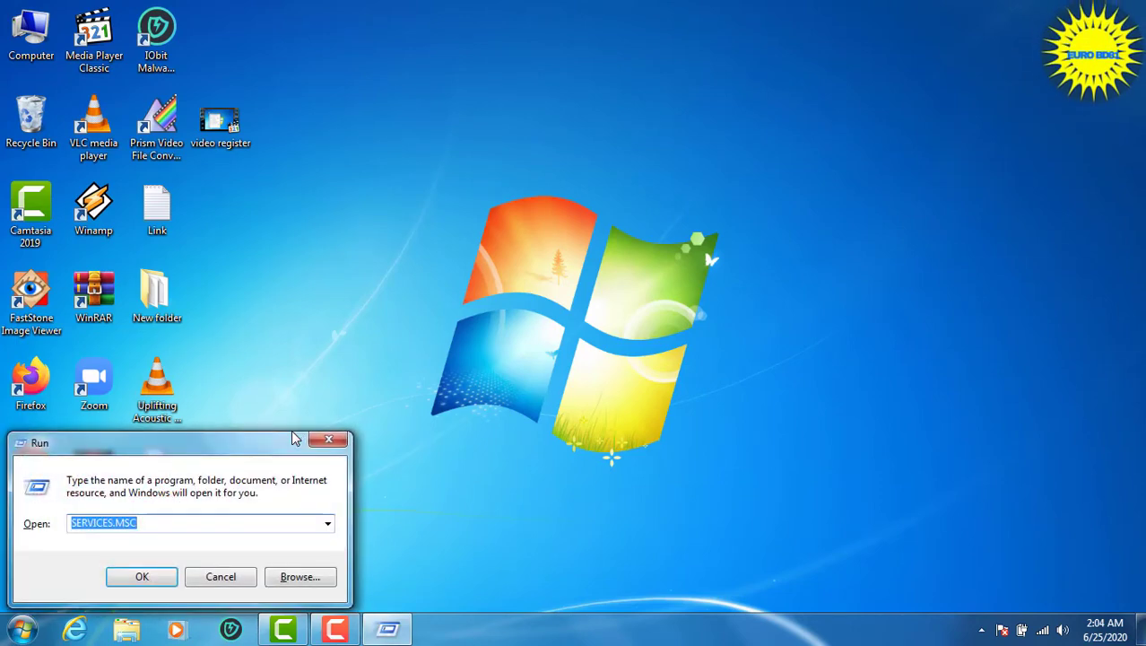
{"action": "left_click", "coordinate": [328, 527]}
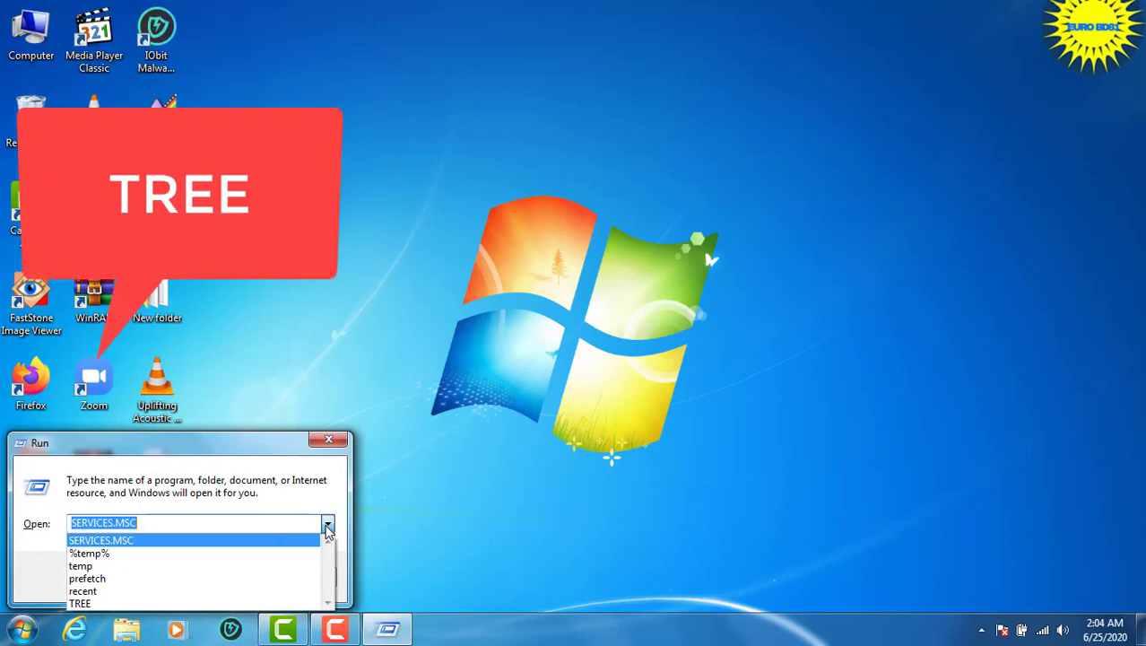
{"action": "left_click", "coordinate": [237, 601]}
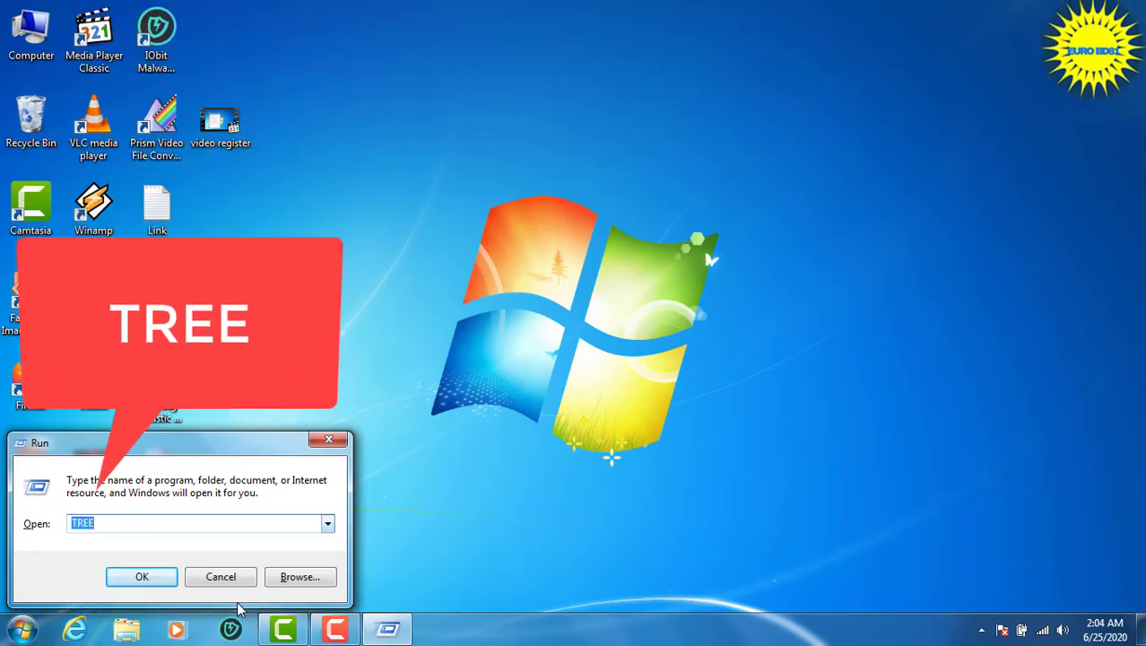
{"action": "left_click", "coordinate": [166, 576]}
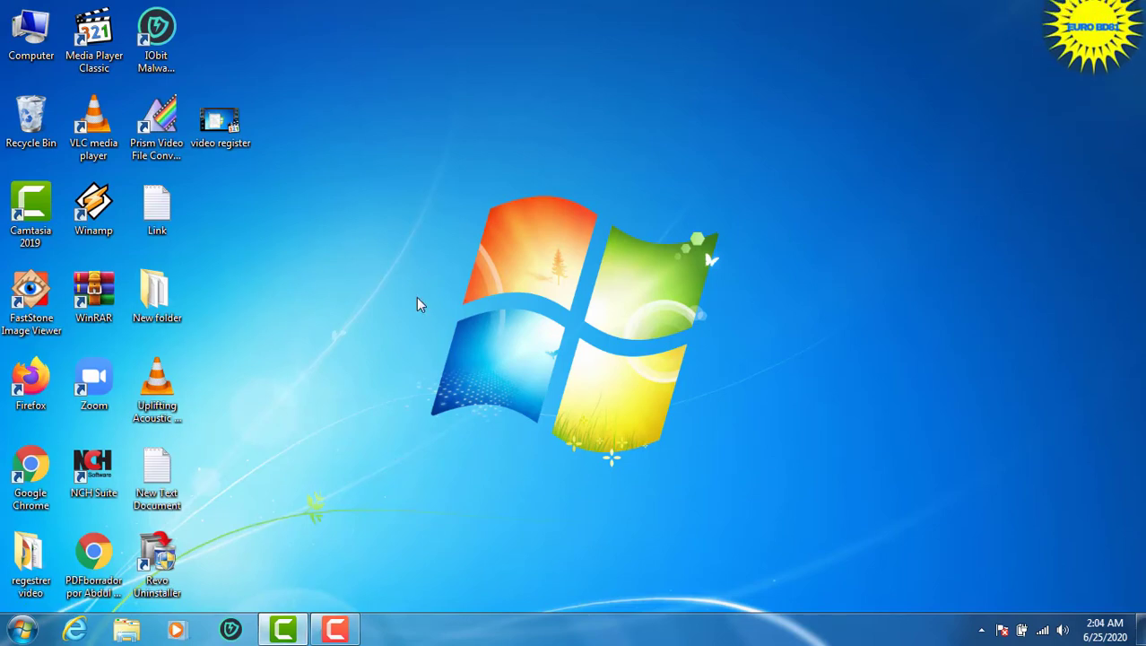
{"action": "key", "text": "super+r"}
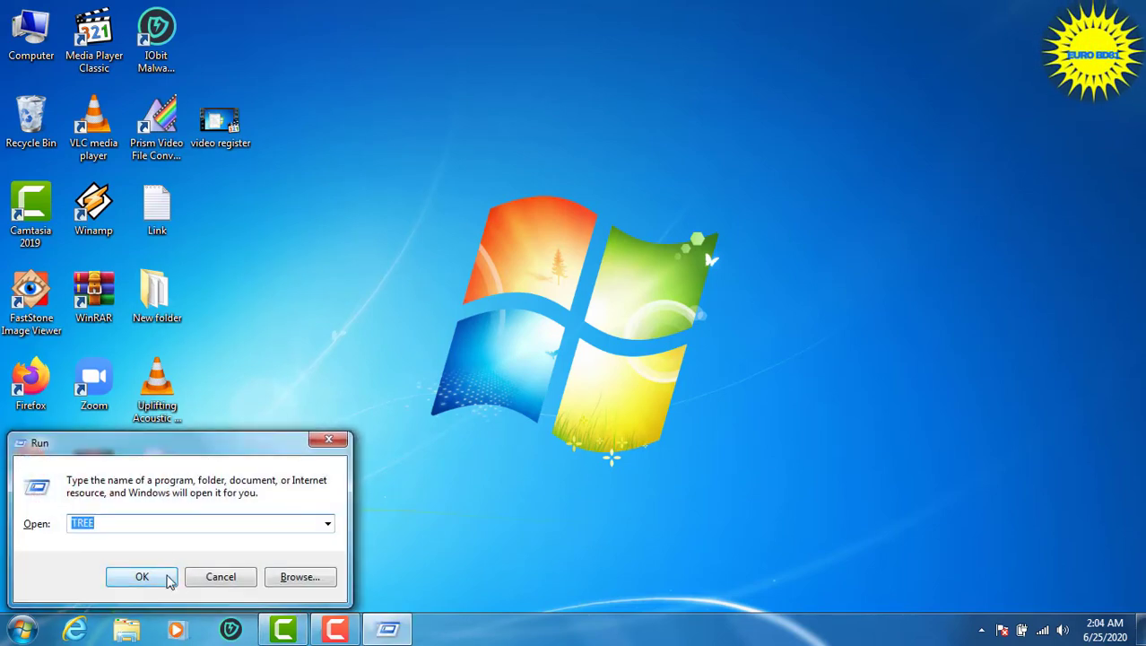
{"action": "left_click", "coordinate": [163, 580]}
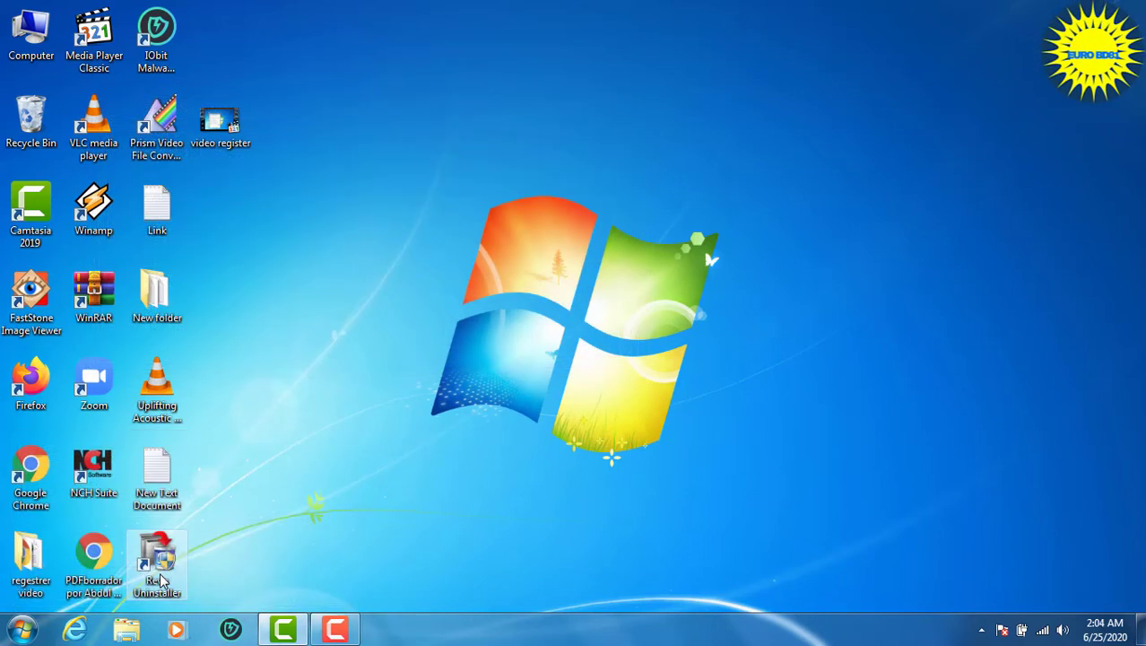
{"action": "key", "text": "super+r"}
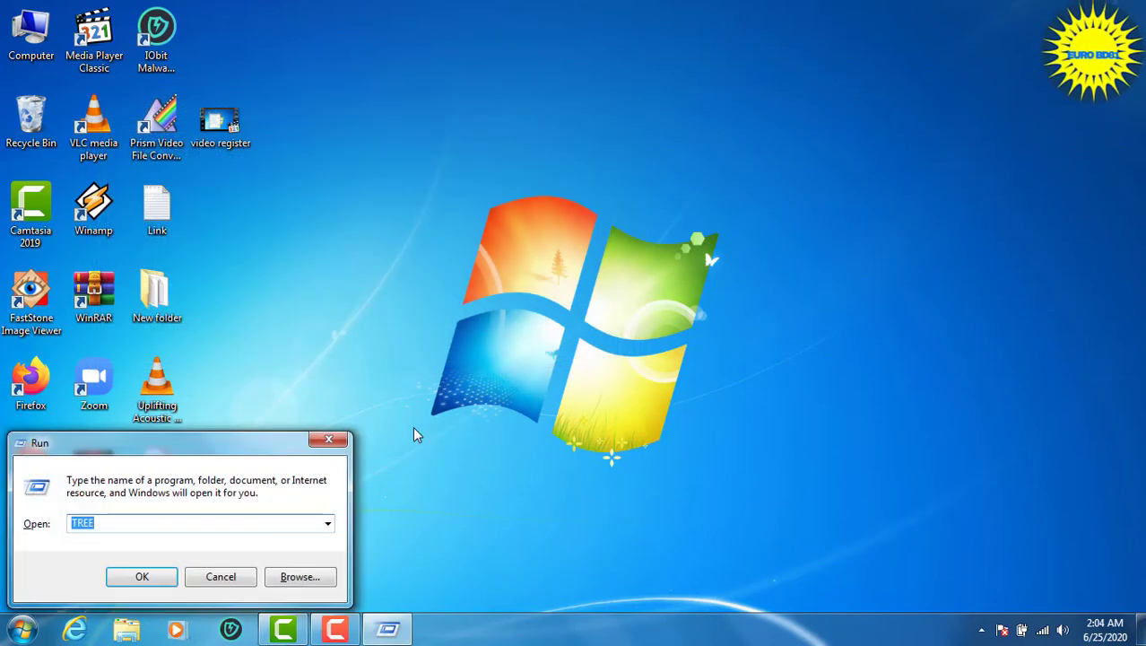
{"action": "left_click", "coordinate": [162, 580]}
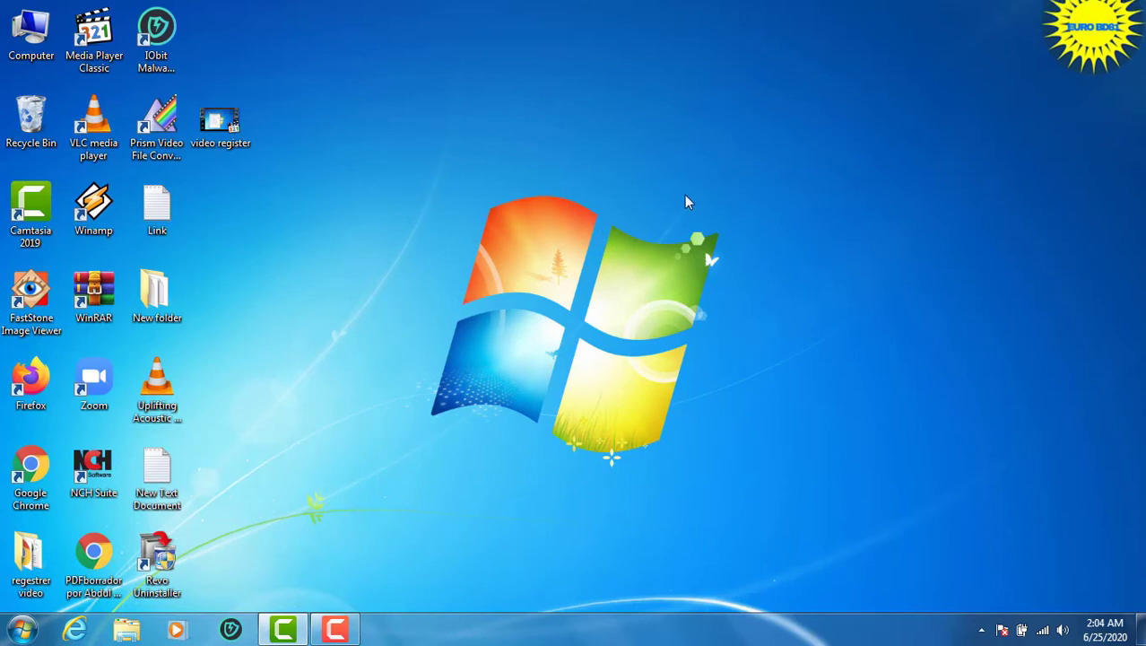
Empty the Recycle Bin's 48 items, skipping folders that need administrator permission.
{"action": "right_click", "coordinate": [39, 132]}
{"action": "left_click", "coordinate": [86, 158]}
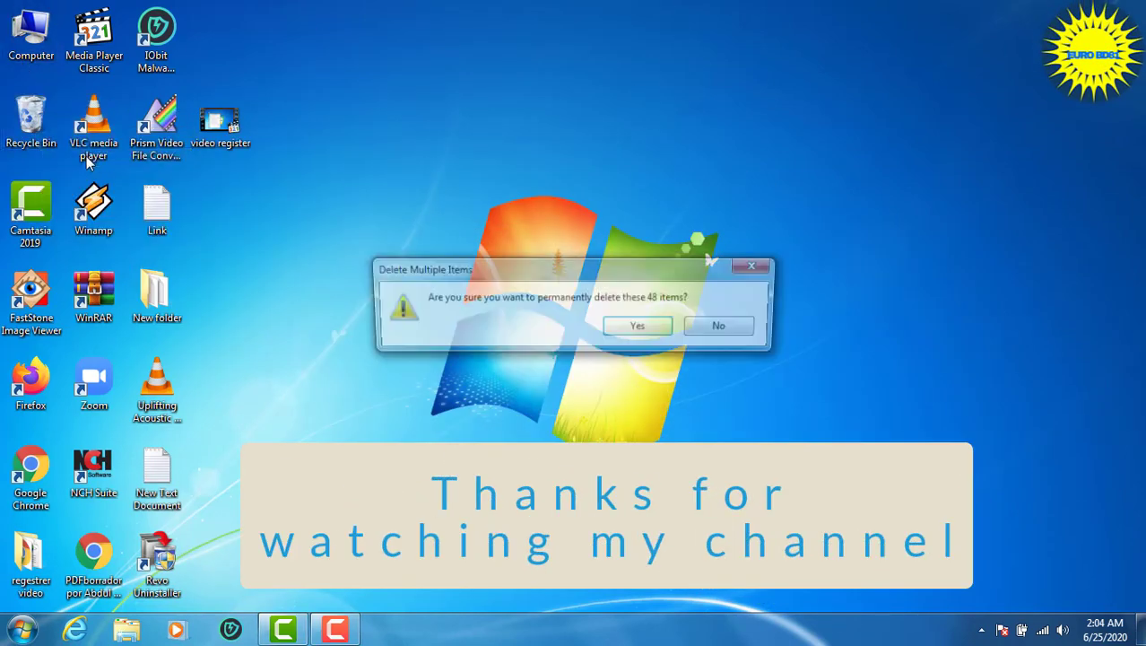
{"action": "left_click", "coordinate": [638, 328]}
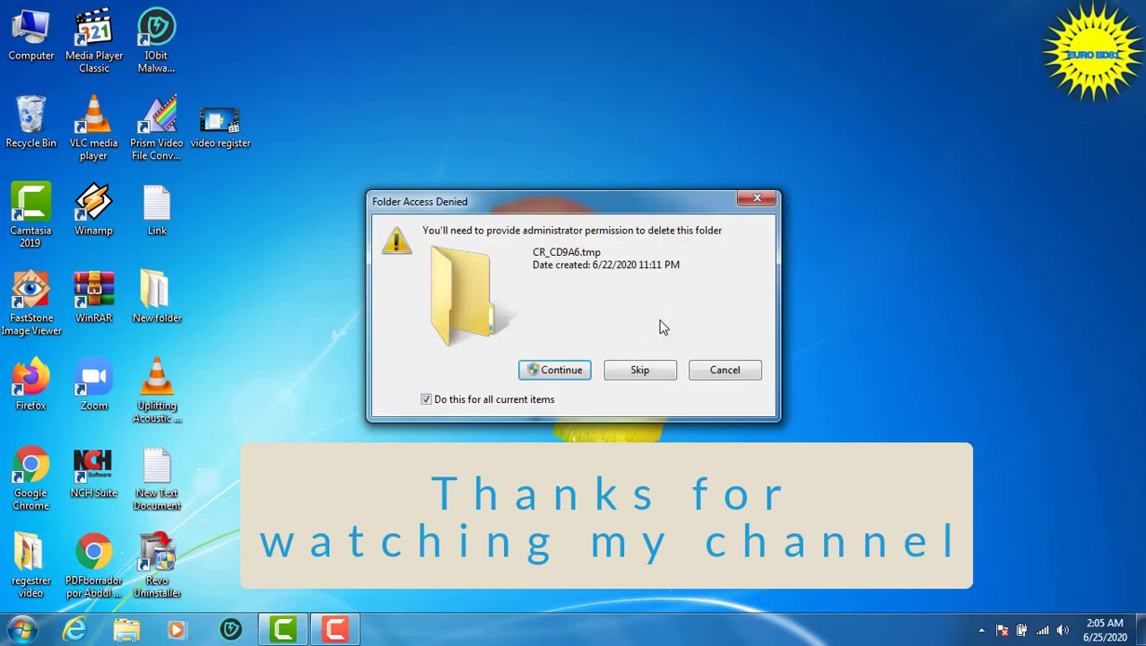
{"action": "left_click", "coordinate": [639, 371]}
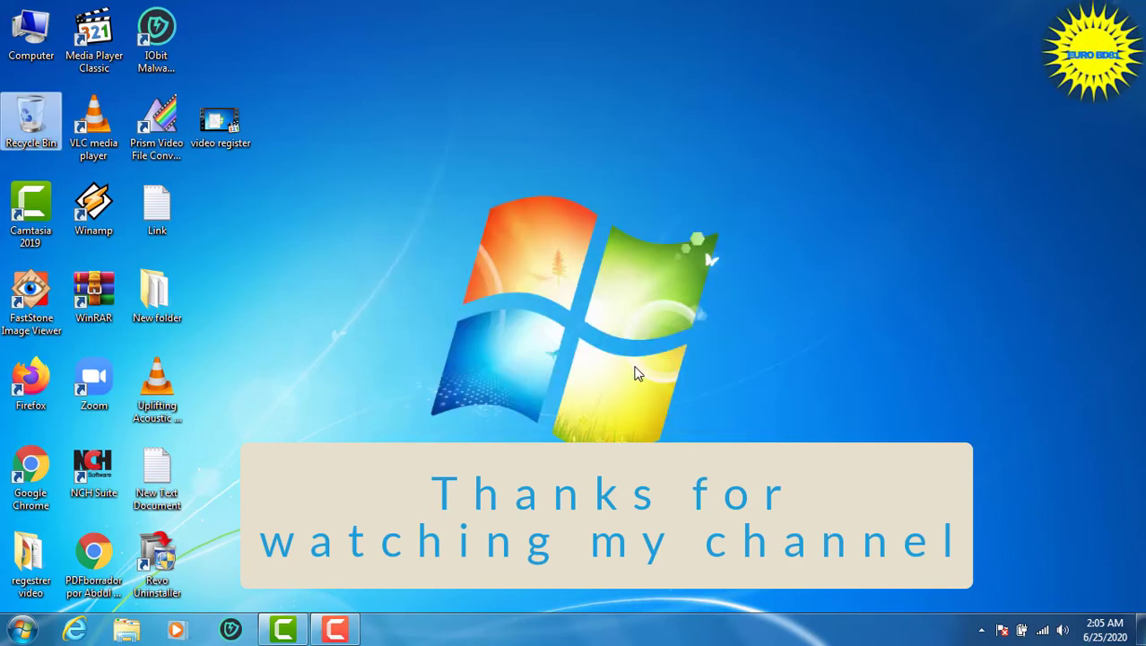
Refresh the desktop three times.
{"action": "right_click", "coordinate": [543, 142]}
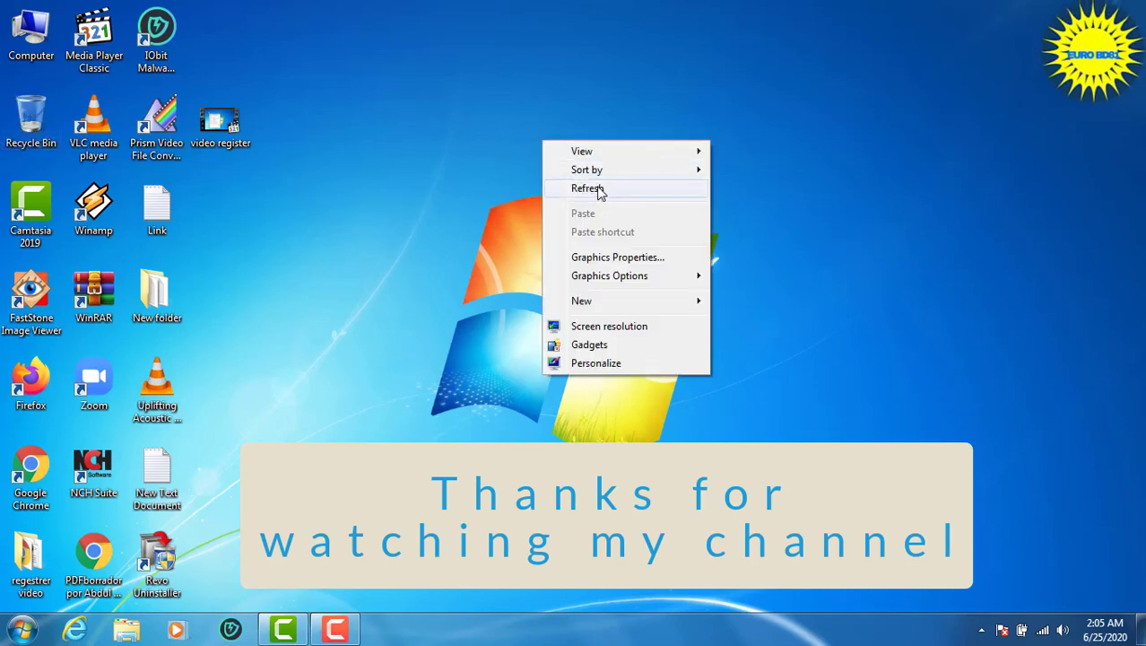
{"action": "left_click", "coordinate": [599, 189]}
{"action": "right_click", "coordinate": [483, 115]}
{"action": "left_click", "coordinate": [558, 164]}
{"action": "right_click", "coordinate": [489, 120]}
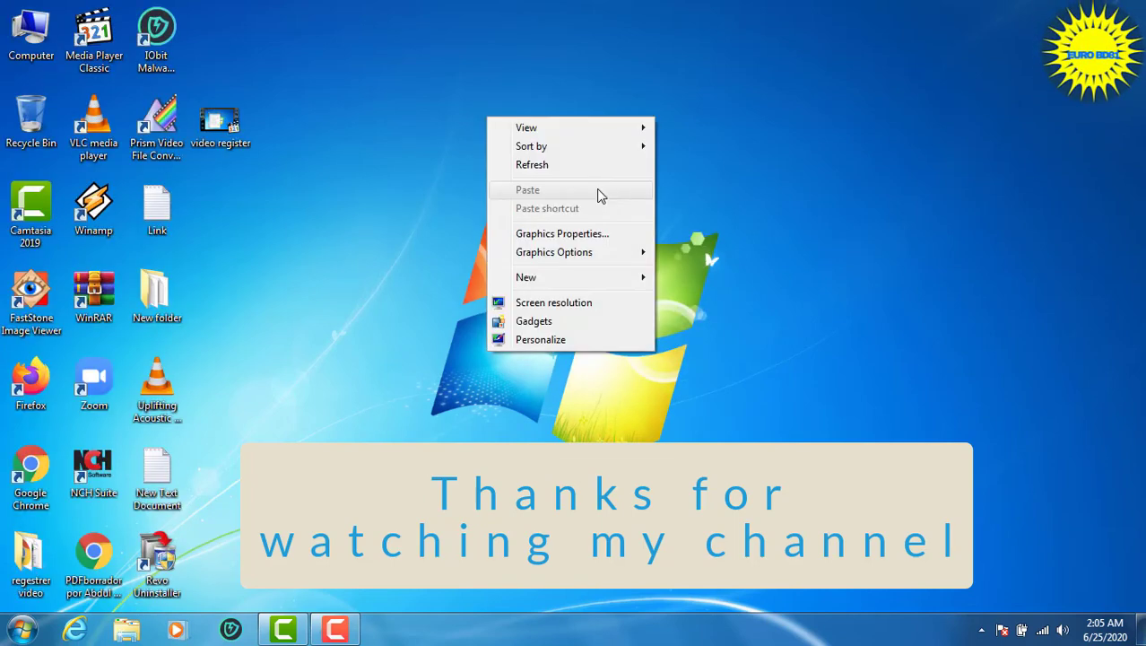
{"action": "left_click", "coordinate": [585, 168]}
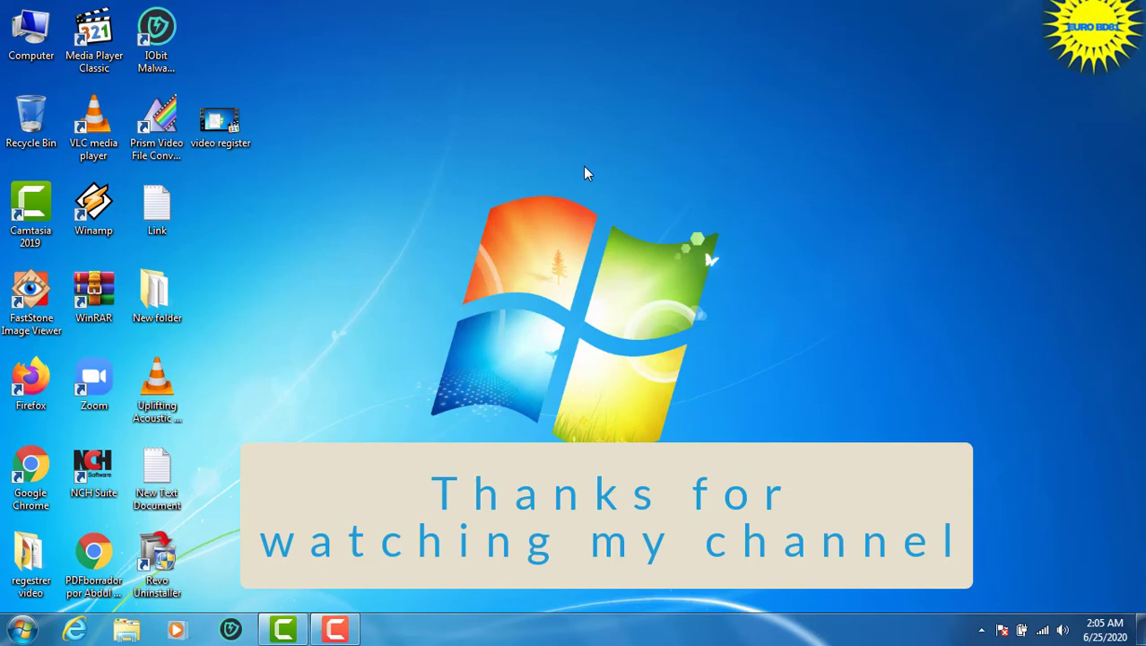